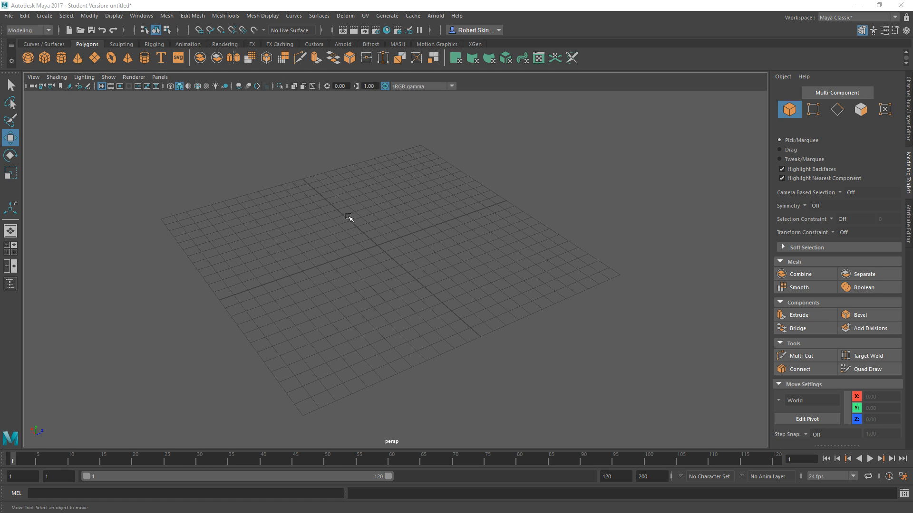
Create a polygon cube at the centre of the grid
left_click(44, 57)
scroll(380, 259, "up", 7)
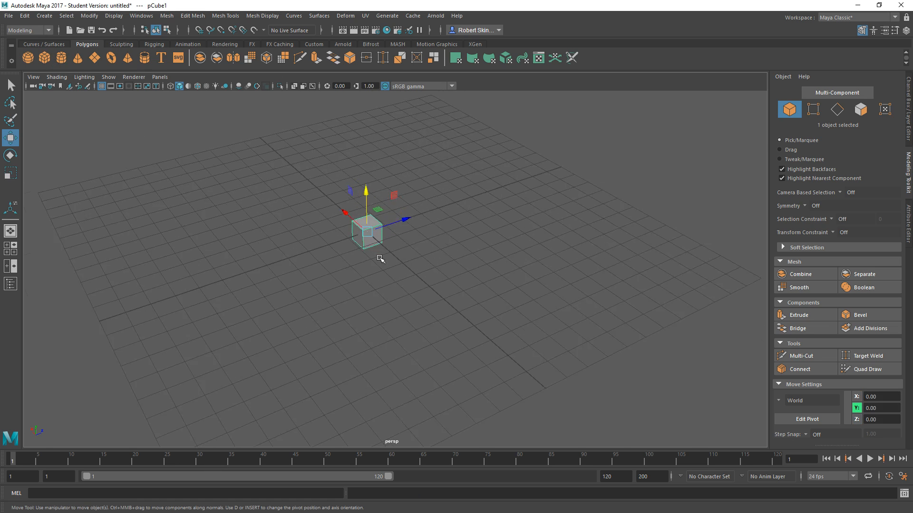
left_click_drag(350, 223, 356, 218, "alt")
middle_click_drag(356, 219, 495, 250, "alt")
scroll(495, 250, "up", 2)
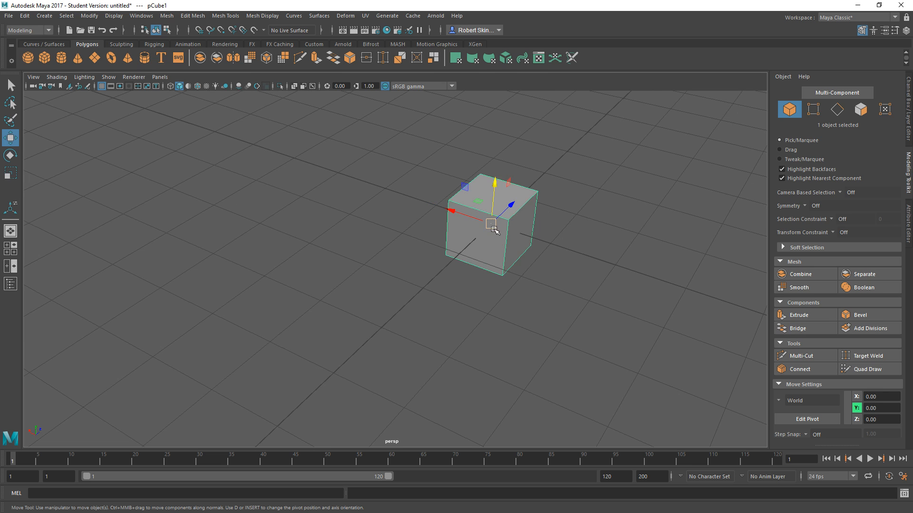
scroll(503, 247, "down", 2)
scroll(502, 247, "down", 2)
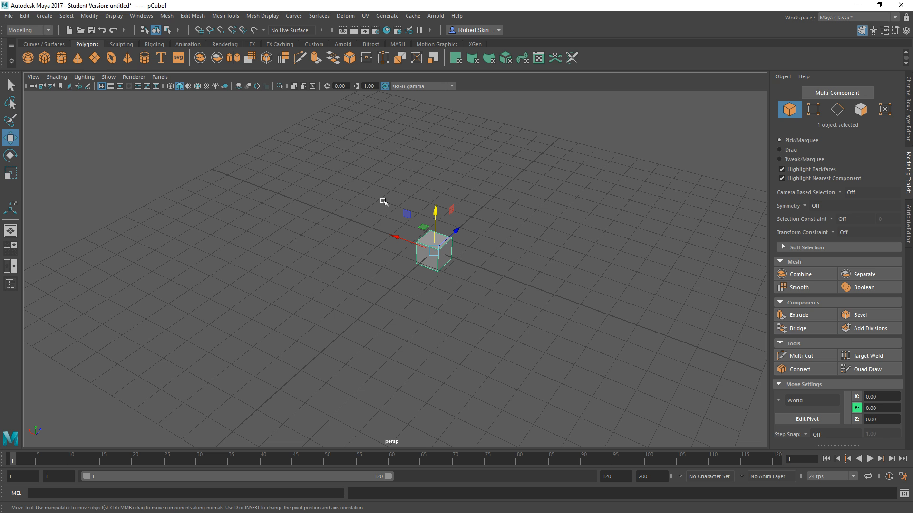
Scale the cube up uniformly to a large box and raise it to about Y 4.47 to rest on the grid
key("r")
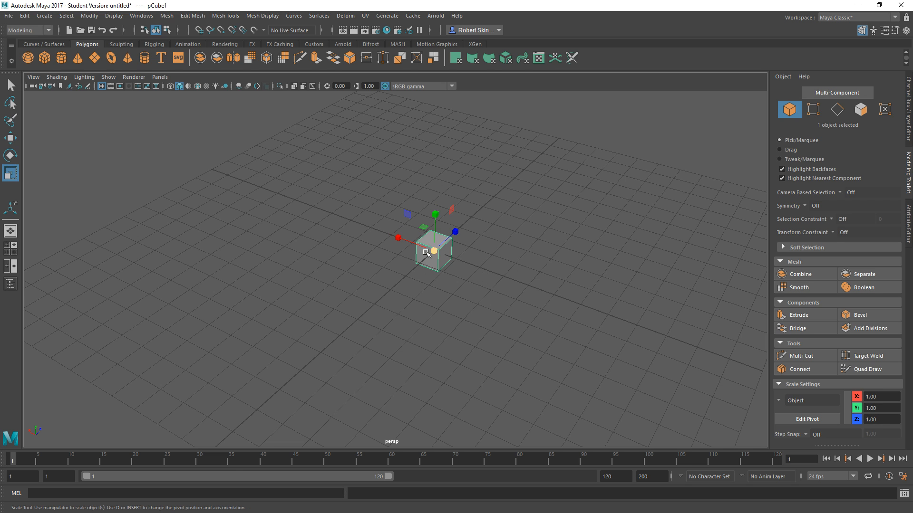
left_click_drag(434, 250, 613, 9)
key("w")
scroll(471, 243, "down", 5)
left_click_drag(449, 277, 419, 172, "alt")
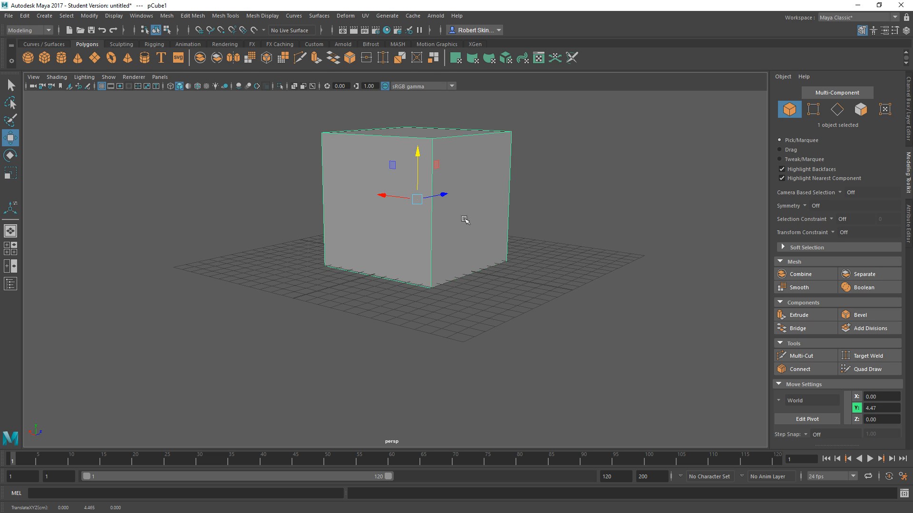
left_click_drag(464, 220, 453, 256, "alt")
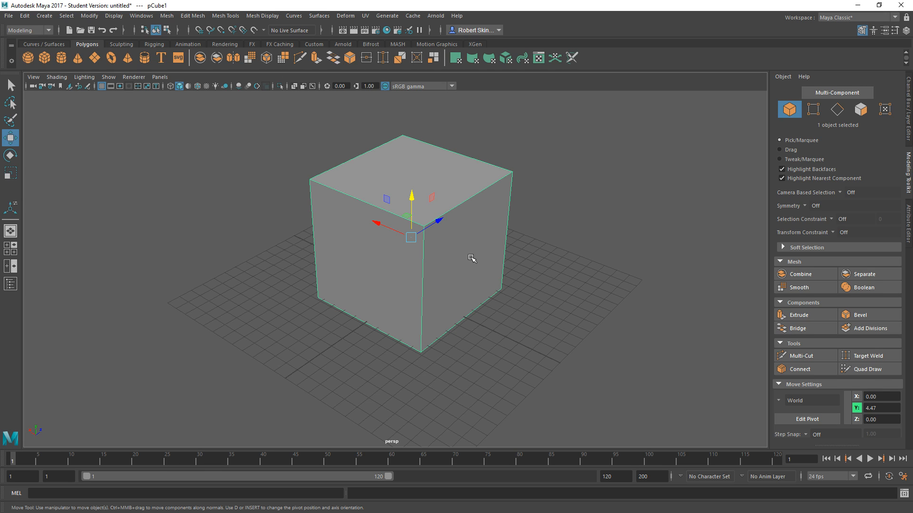
left_click(563, 205)
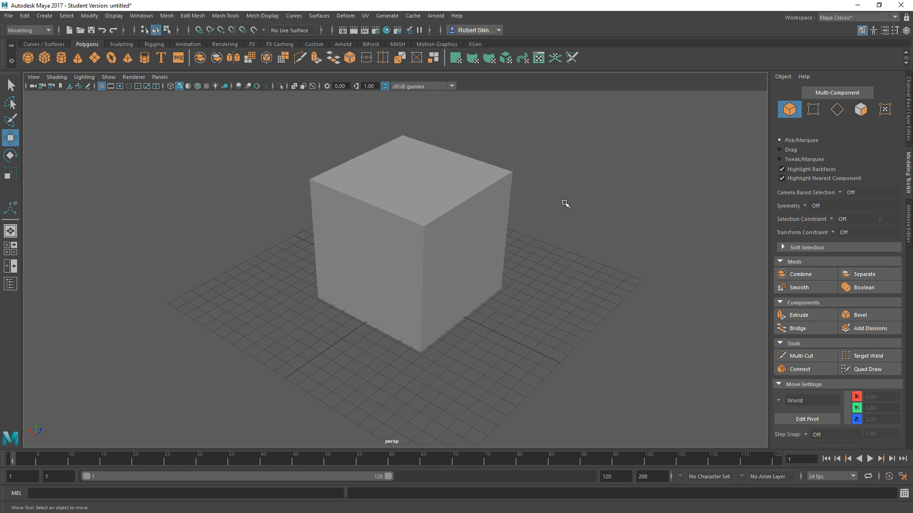
left_click(483, 214)
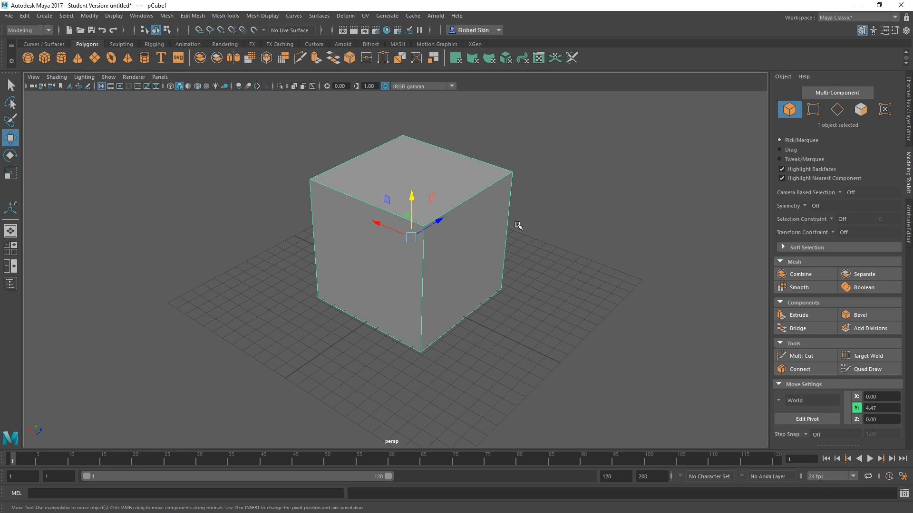
left_click(541, 198)
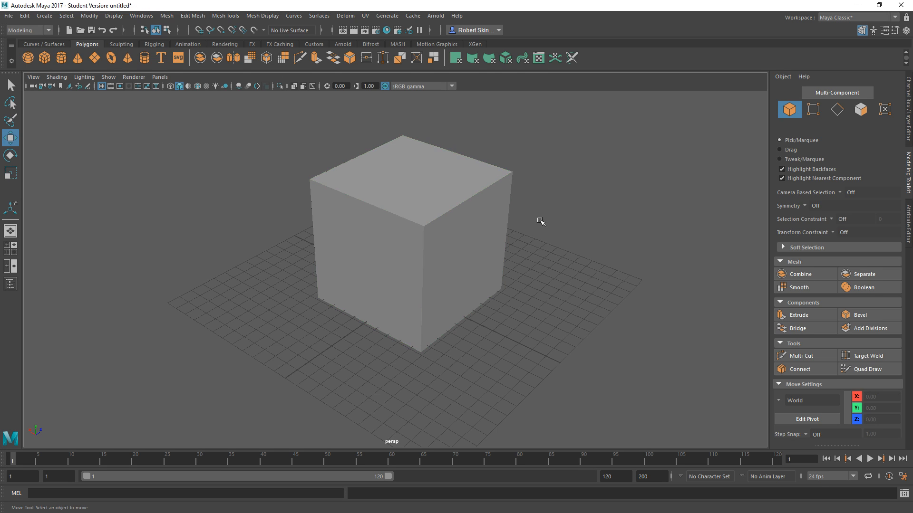
left_click(492, 234)
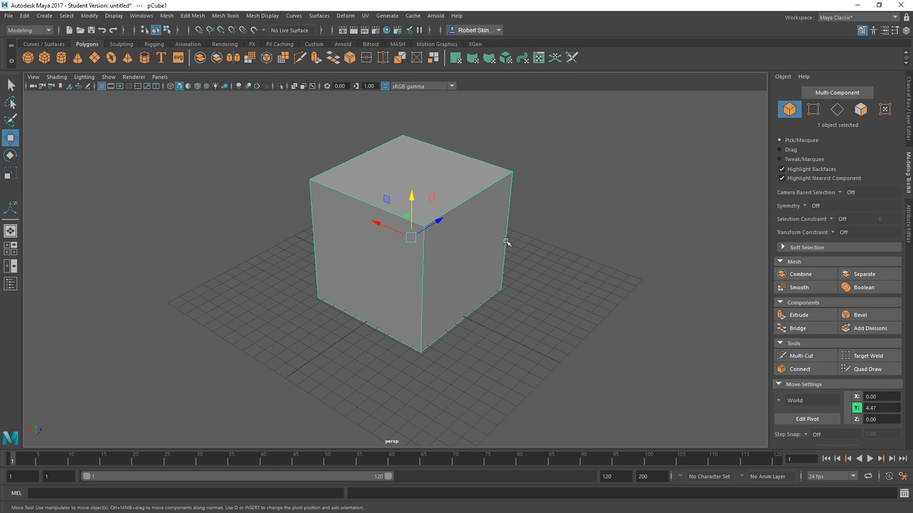
Switch the cube to face selection and select all six of its faces
right_click_drag(491, 220, 489, 252)
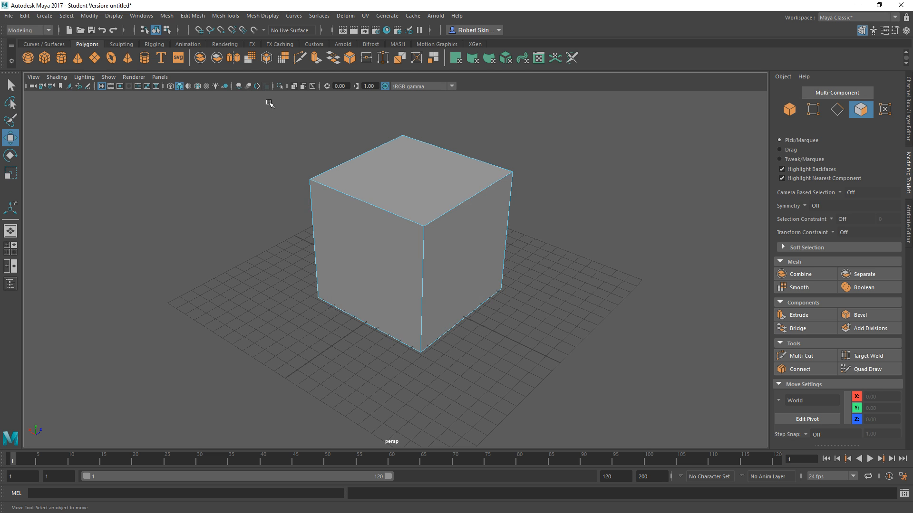
left_click_drag(269, 102, 611, 407)
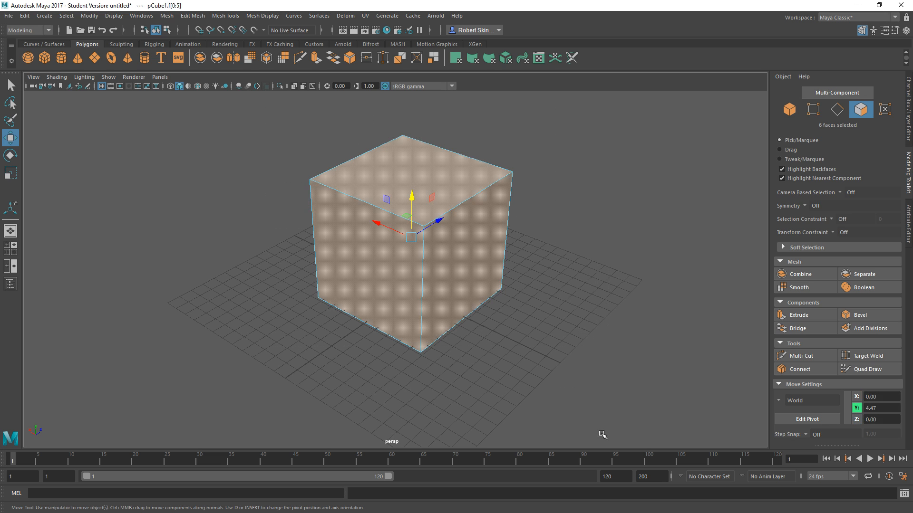
left_click_drag(618, 266, 627, 229, "alt")
left_click(544, 428)
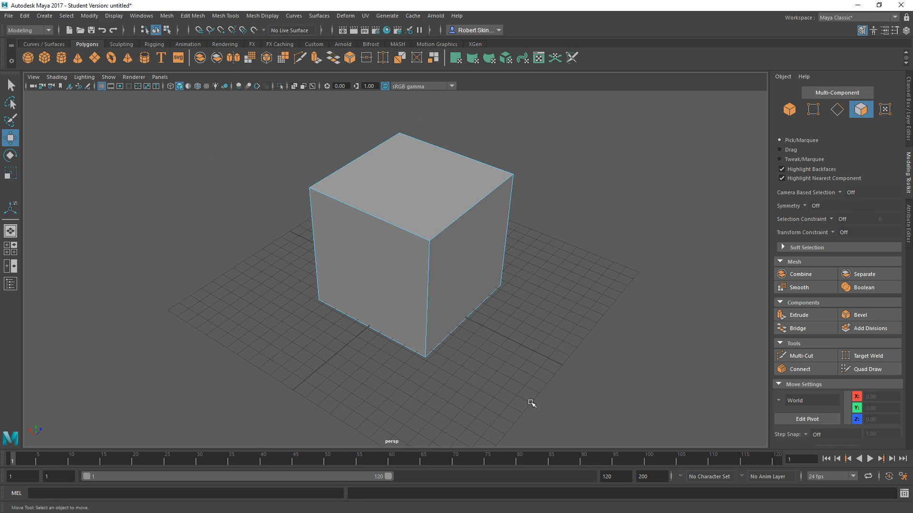
key("ctrl+z")
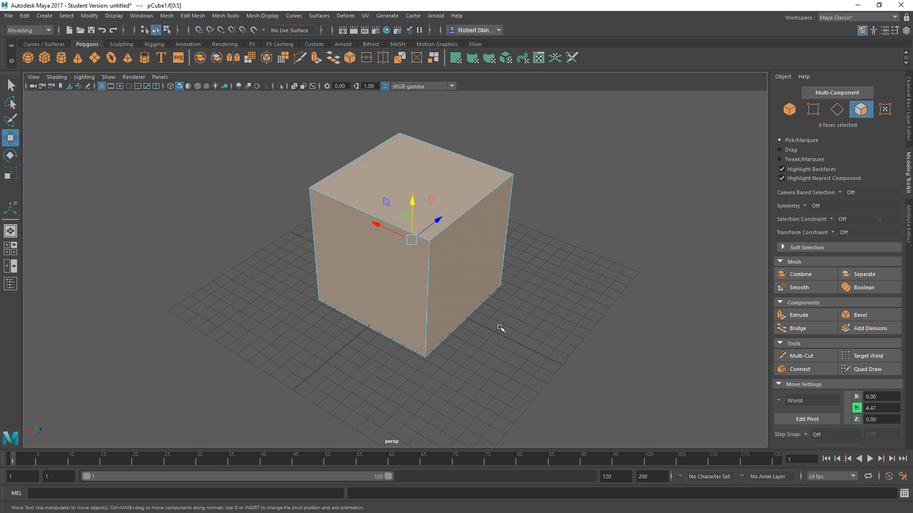
left_click_drag(447, 279, 416, 276, "alt")
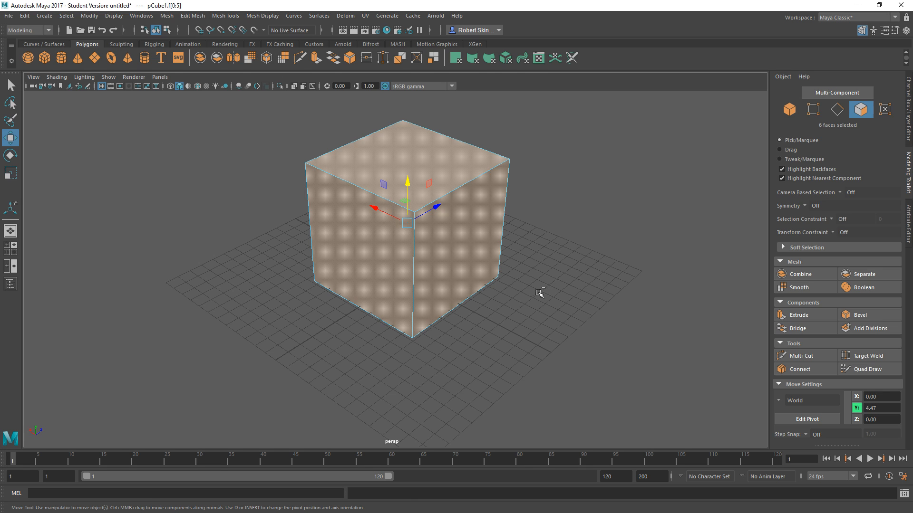
Extrude all six faces, trying a thickness of 4 and resetting the thickness to 0
key("ctrl+e")
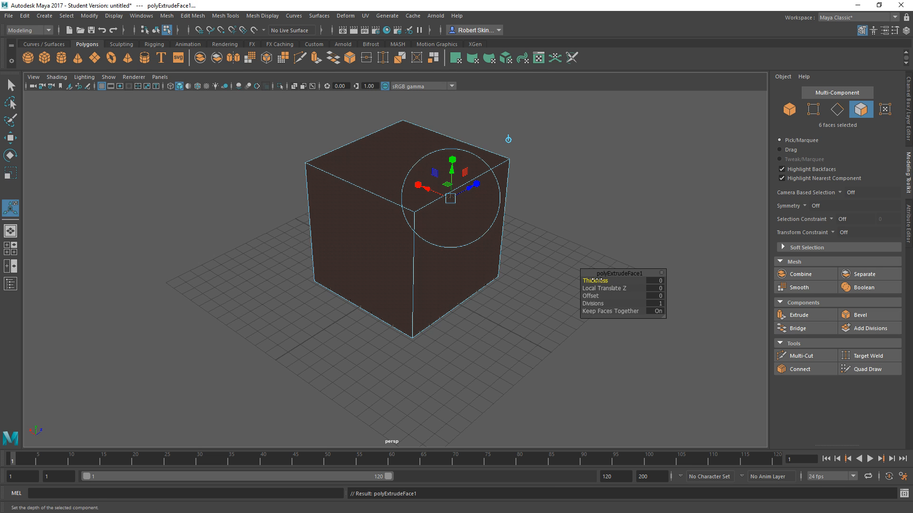
mouse_move(600, 281)
left_mouse_down()
mouse_move(633, 280)
mouse_move(615, 287)
left_mouse_up()
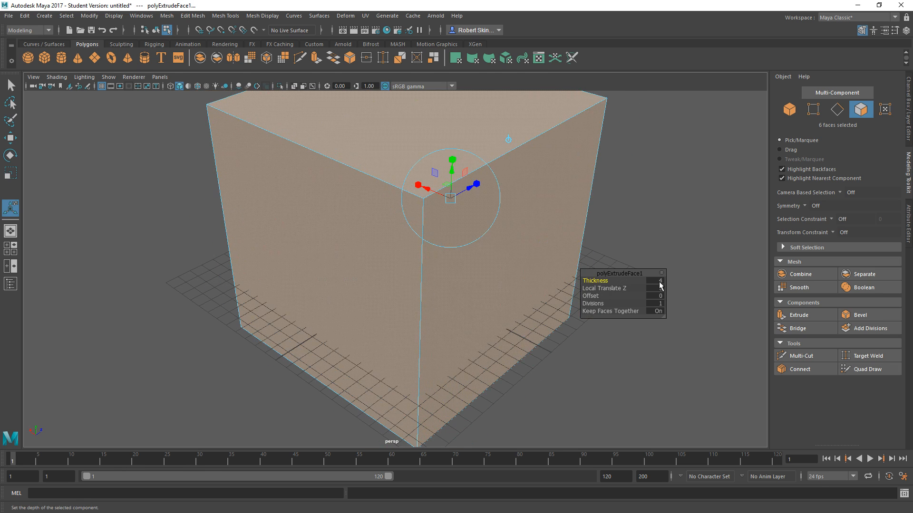
left_click(659, 282)
type("0")
key("Return")
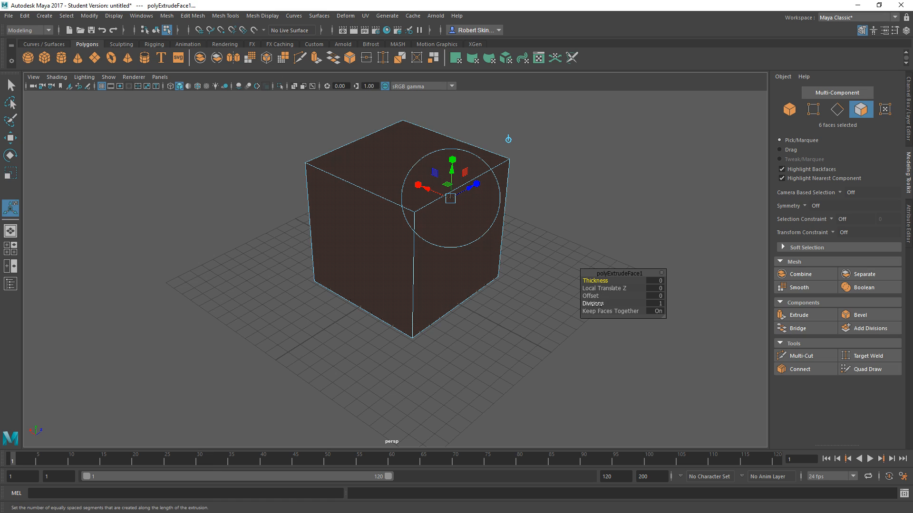
Turn off Keep Faces Together for the extrusion and inset each face with an offset of 1.7
mouse_move(598, 296)
left_mouse_down()
mouse_move(608, 294)
mouse_move(582, 296)
mouse_move(589, 297)
left_mouse_up()
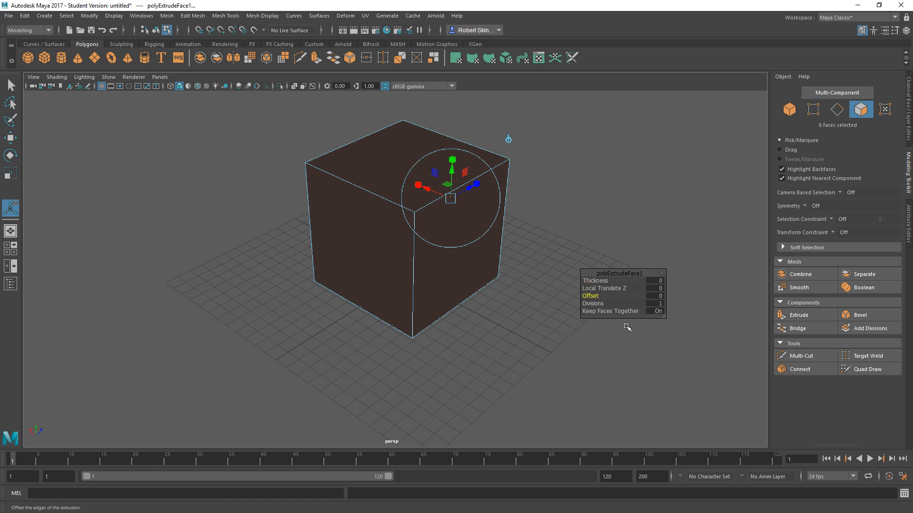
left_click(658, 312)
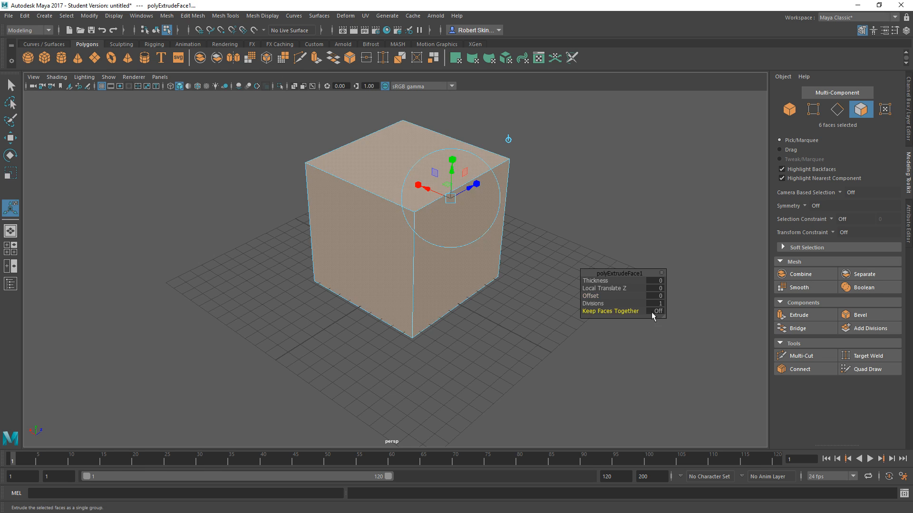
left_click_drag(597, 296, 597, 297)
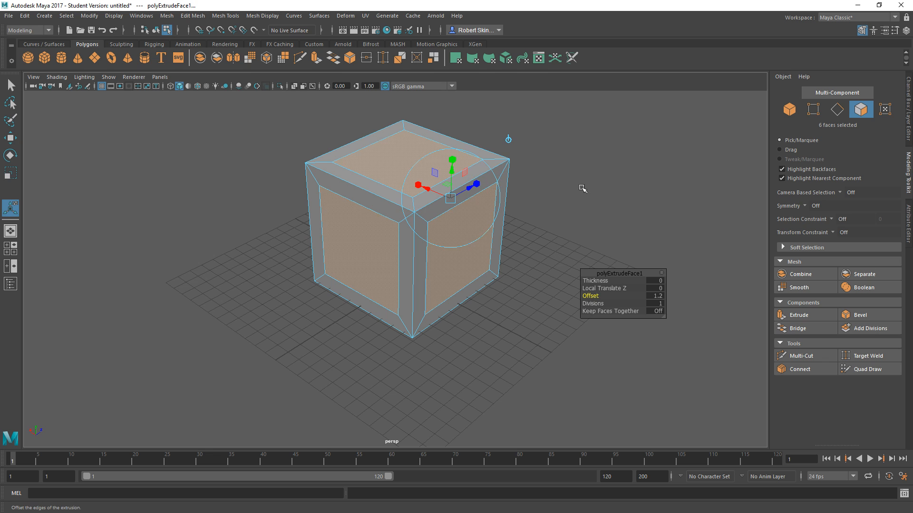
mouse_move(585, 215)
left_mouse_down("alt")
mouse_move(569, 207)
mouse_move(575, 183)
mouse_move(590, 225)
left_mouse_up("alt")
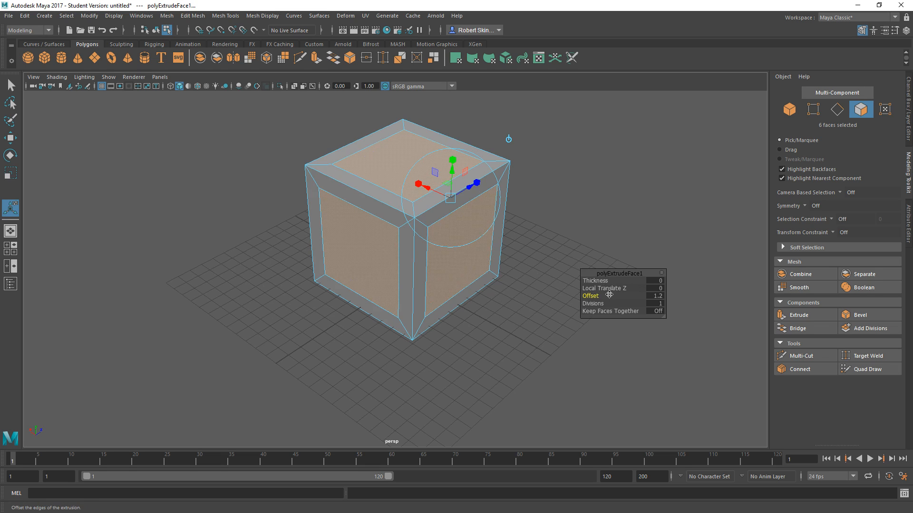
left_click_drag(499, 260, 598, 296, "alt")
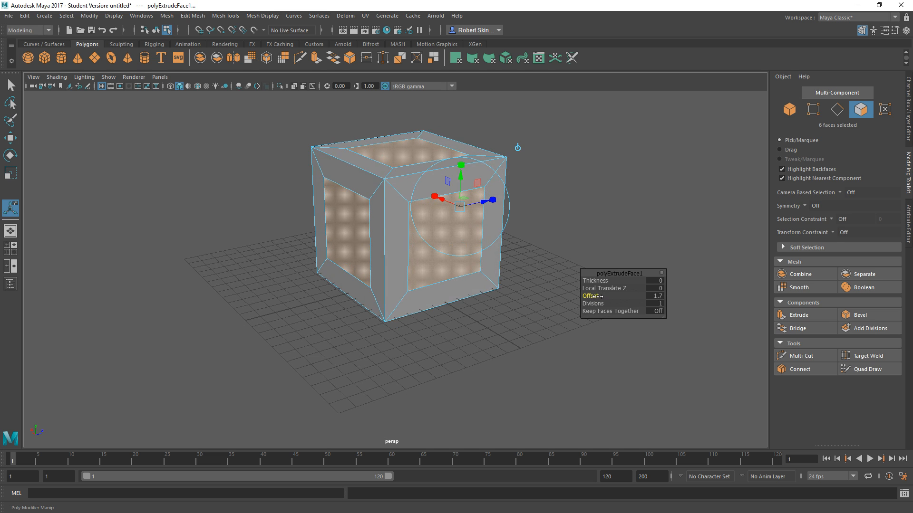
left_click_drag(497, 290, 422, 299, "alt")
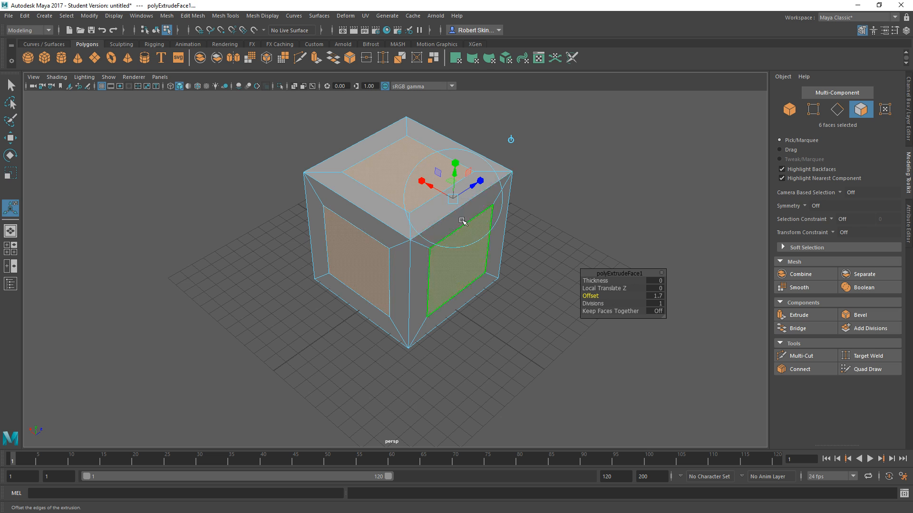
left_click_drag(483, 301, 471, 284, "alt")
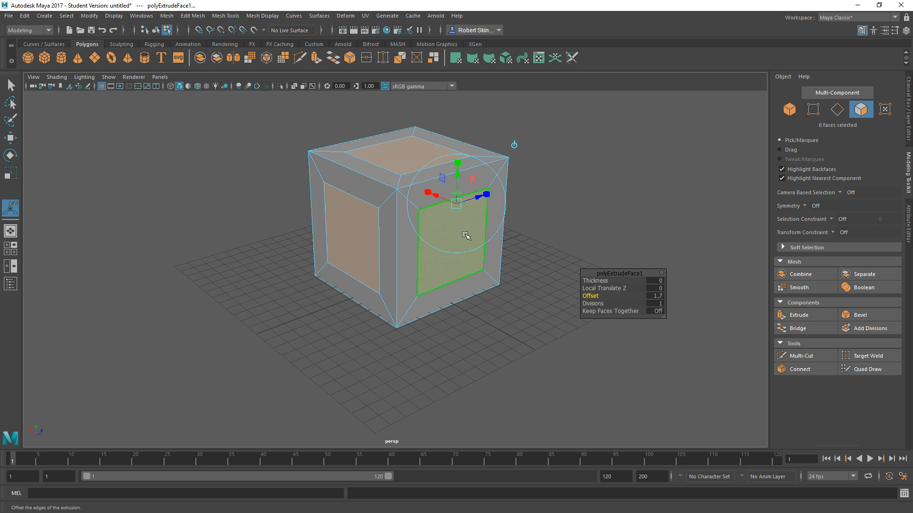
key("w")
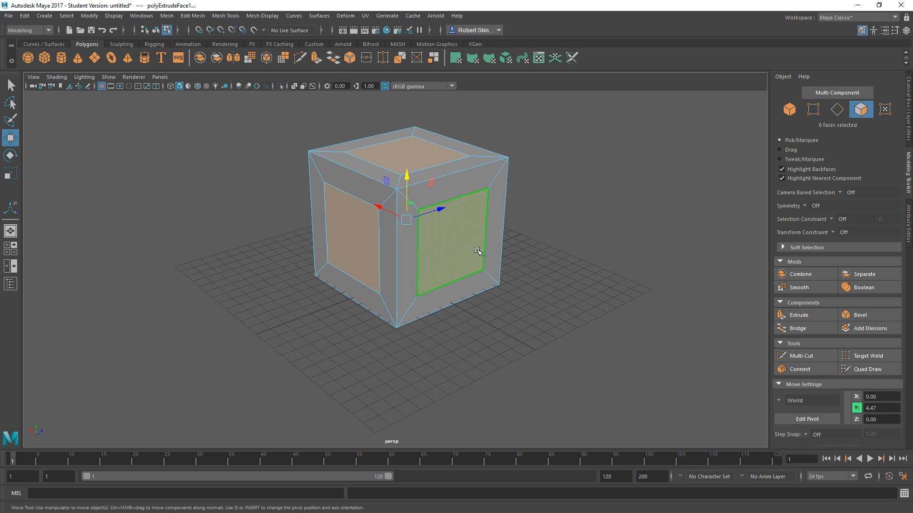
Clear the face selection on the cube
left_click_drag(595, 214, 599, 250, "alt")
left_click(510, 300)
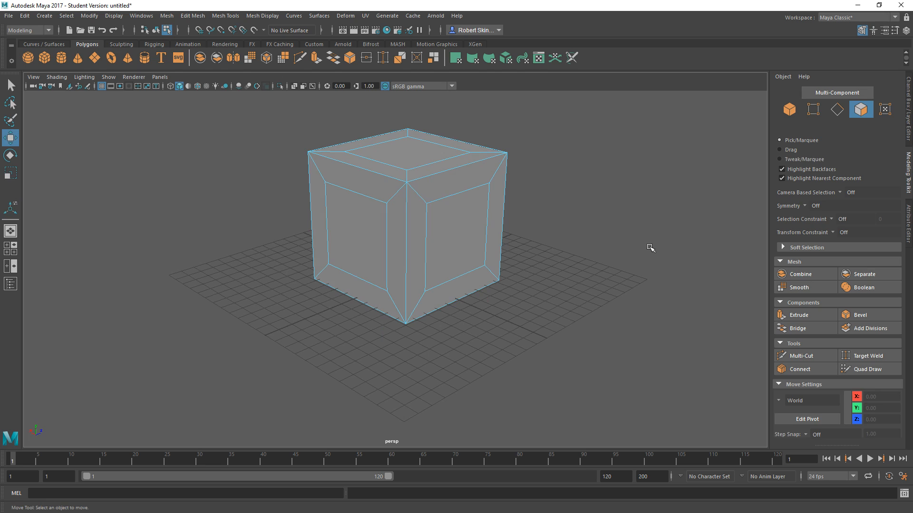
key("ctrl+z")
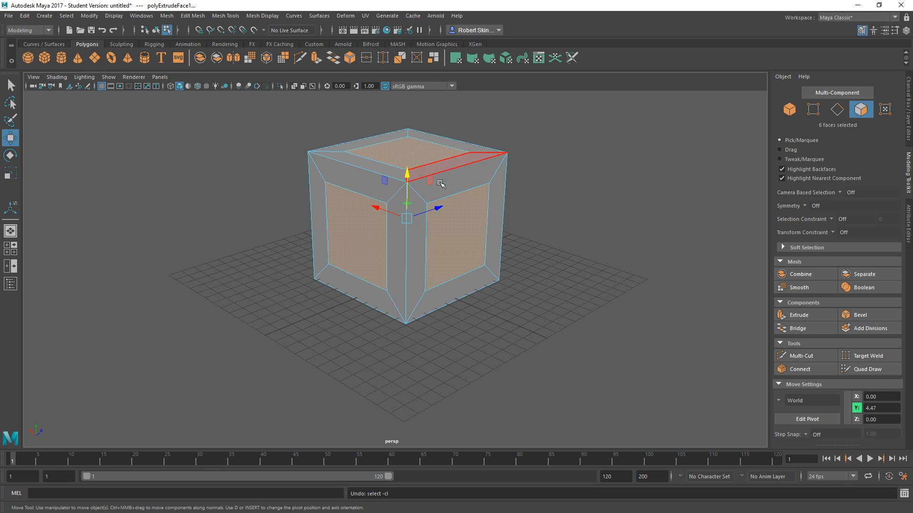
left_click(601, 271)
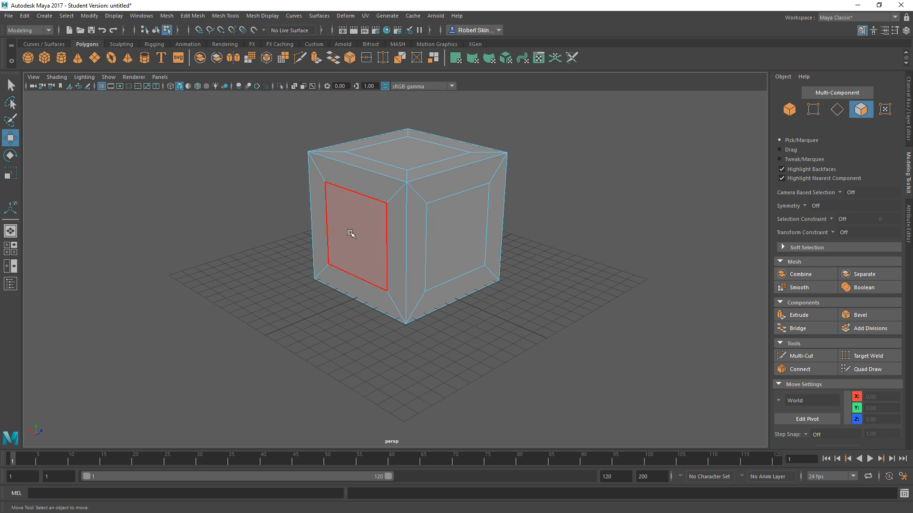
Select the six inset centre faces, one on each side of the cube, including the underside
left_click(443, 221)
left_click(368, 239, "shift")
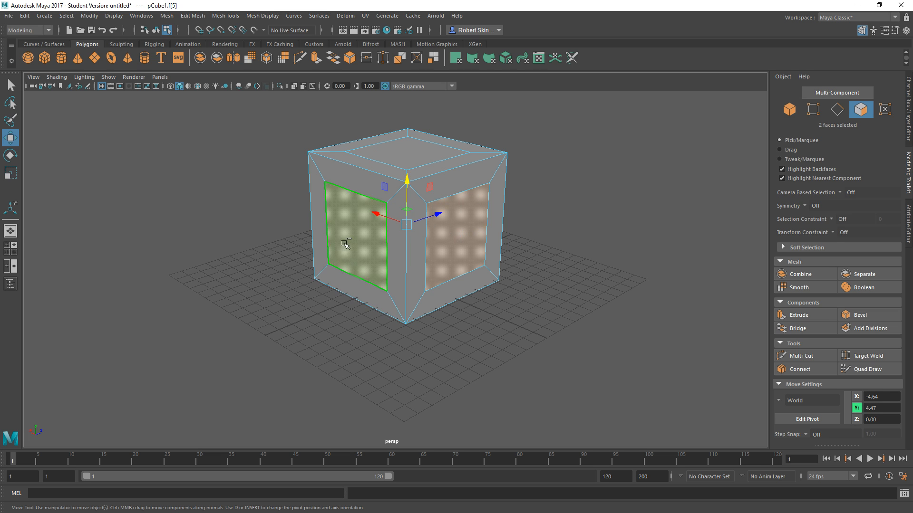
left_click(401, 153, "shift")
left_click_drag(216, 240, 373, 239, "alt")
left_click(378, 223, "shift")
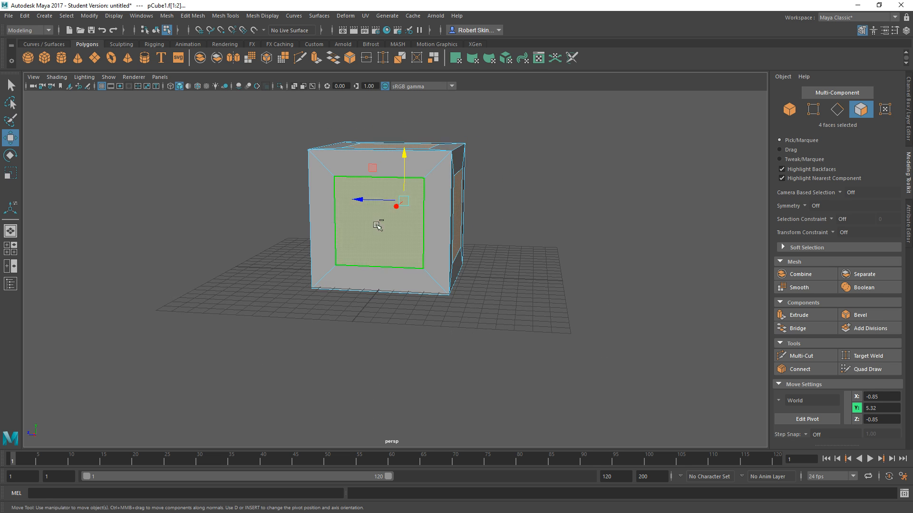
left_click_drag(228, 231, 378, 232, "alt")
left_click(383, 233, "shift")
left_click_drag(395, 366, 404, 289, "alt")
left_click(404, 289, "shift")
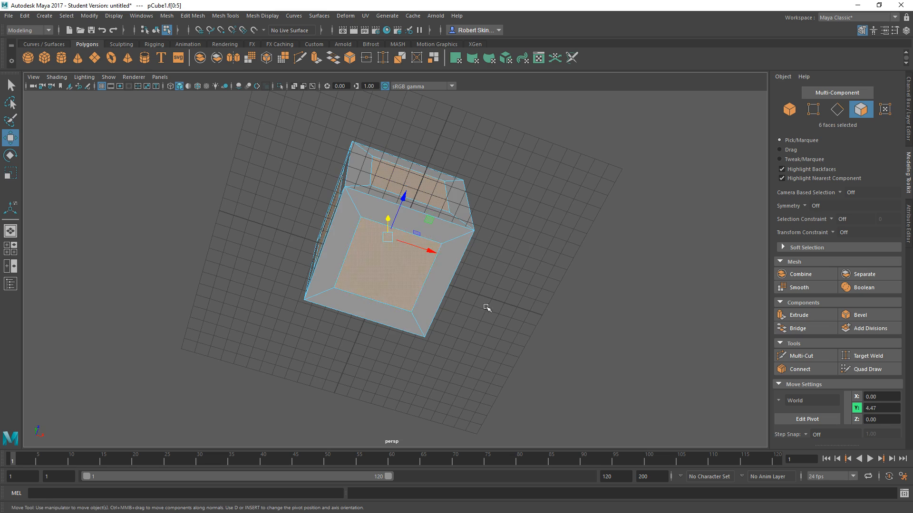
left_click_drag(483, 306, 418, 239, "alt")
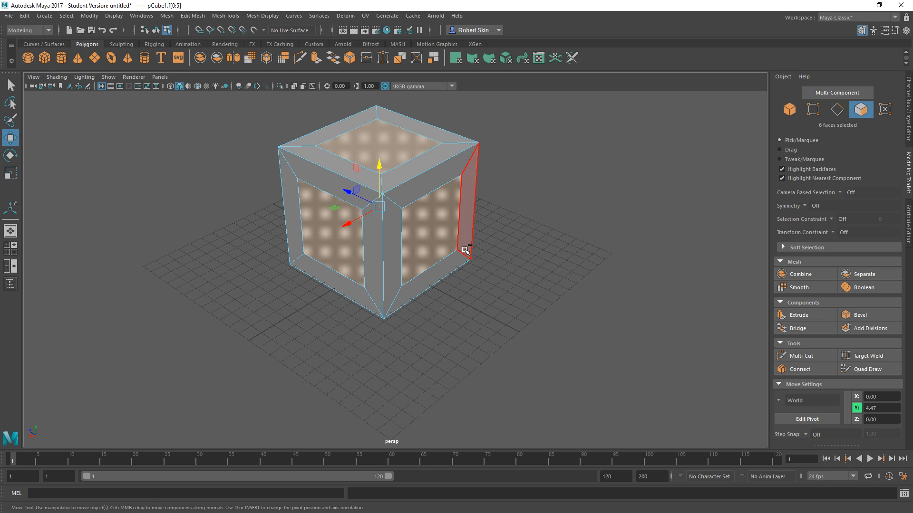
Extrude the six inset faces inward with a thickness of -0.7 to form recessed panels
key("ctrl+e")
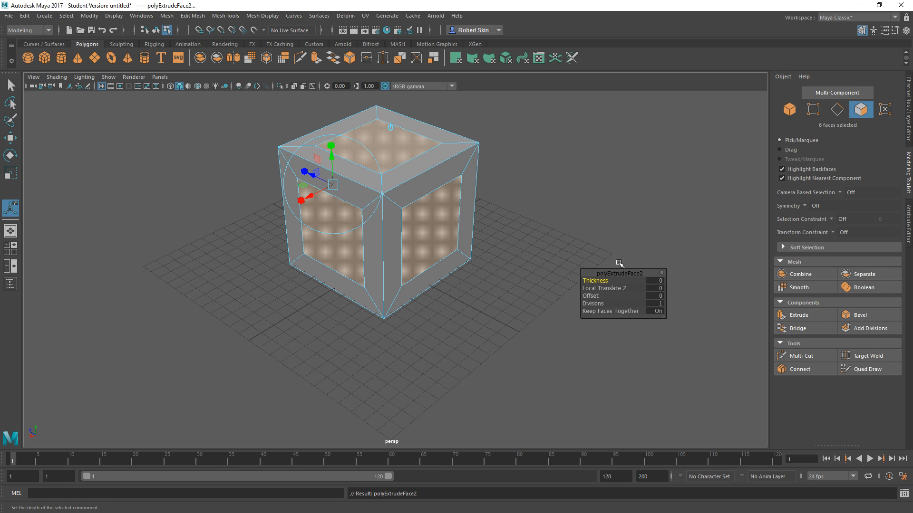
left_click_drag(595, 280, 594, 280)
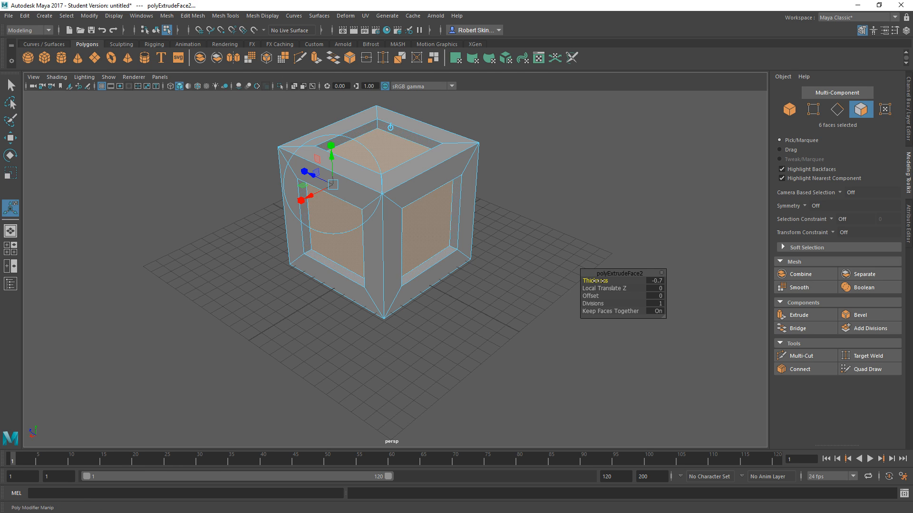
Switch to the Move tool and deselect the six recessed panel faces
key("w")
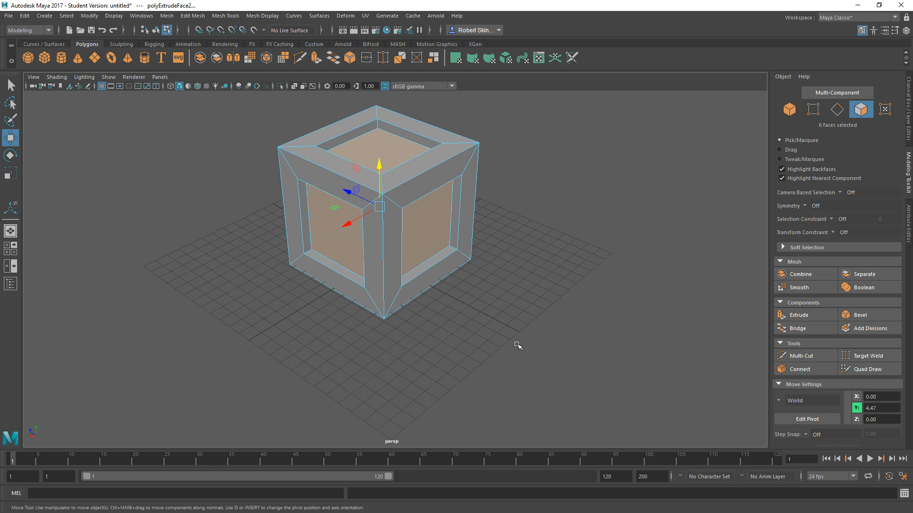
left_click(544, 255)
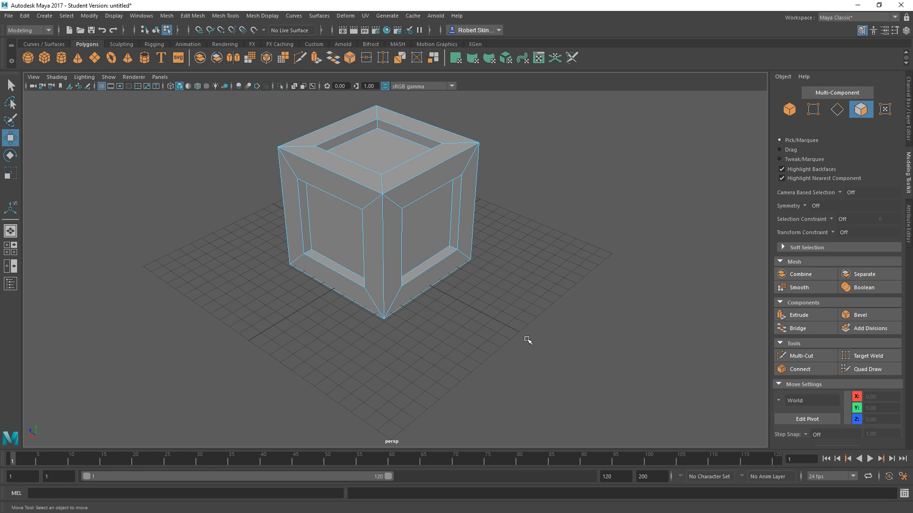
left_click_drag(571, 259, 452, 256, "alt")
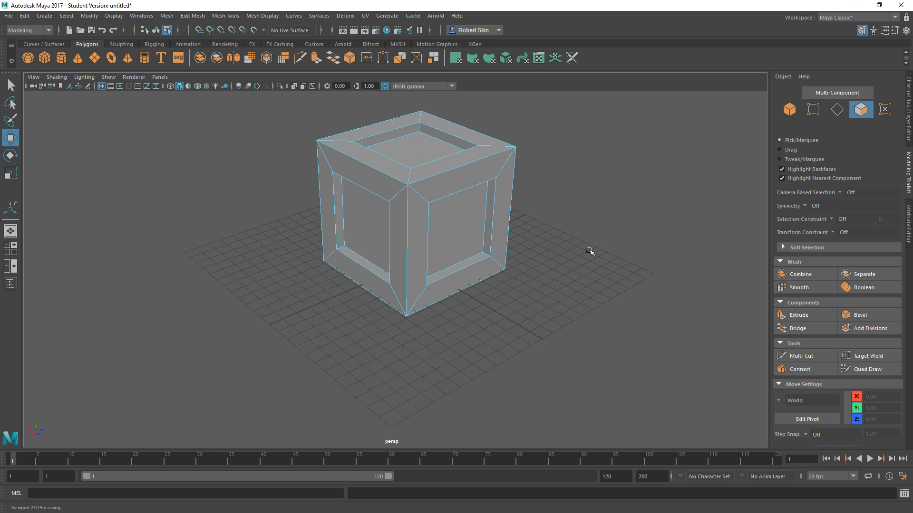
left_click_drag(589, 251, 576, 228, "alt")
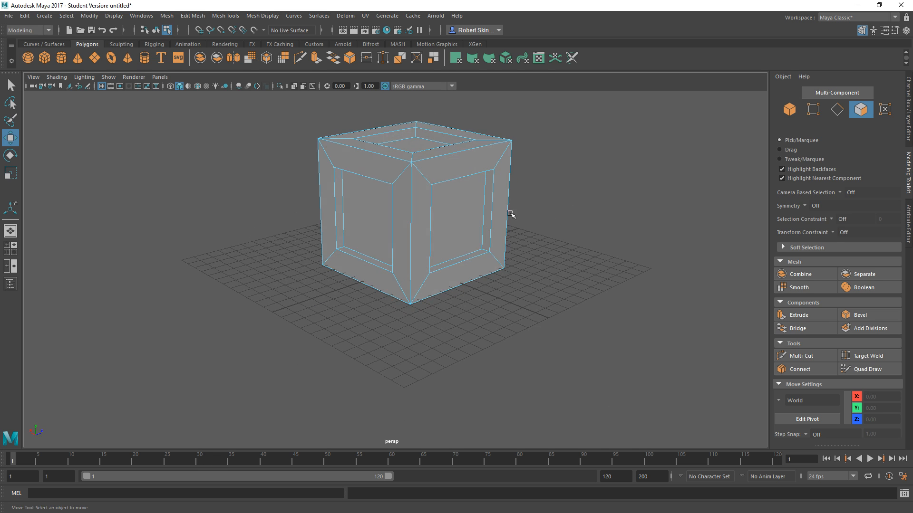
left_click_drag(467, 198, 458, 195, "alt")
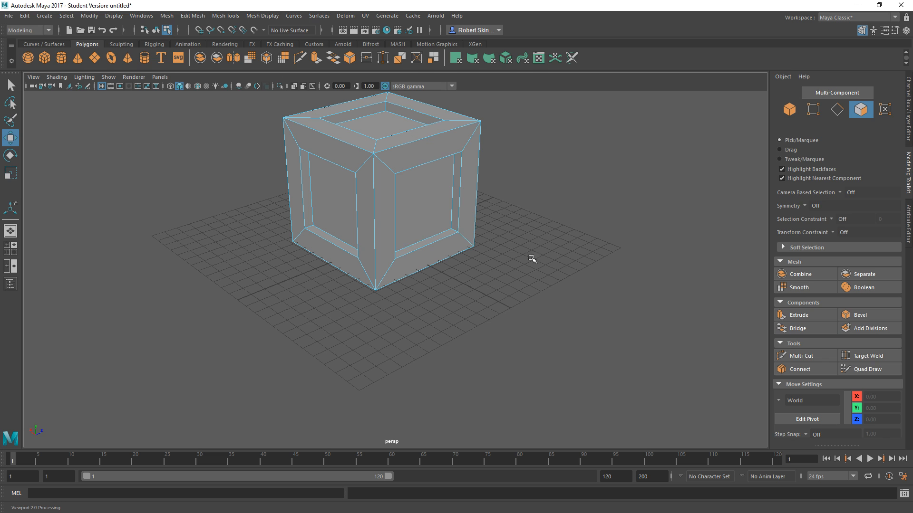
middle_click_drag(549, 274, 536, 287, "alt")
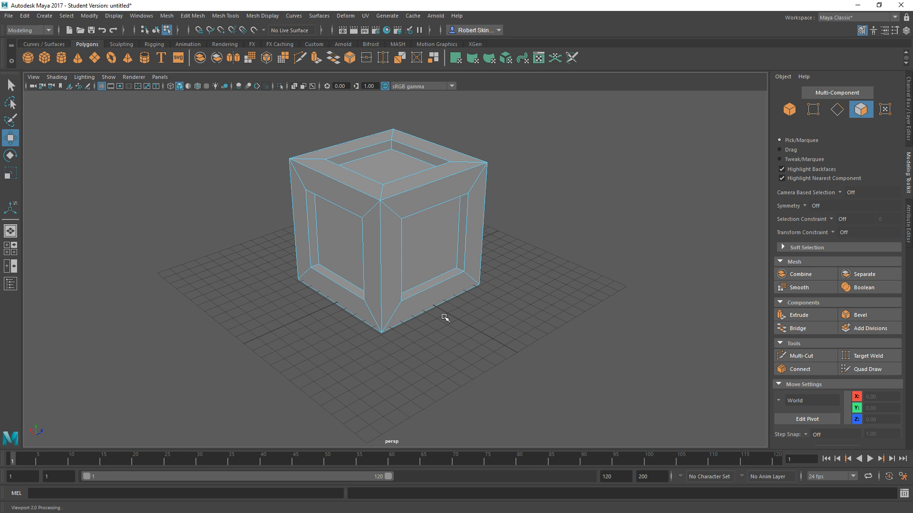
Hide the two recessed panel faces on the adjacent front sides of the crate
left_click(431, 259)
left_click(335, 249, "shift")
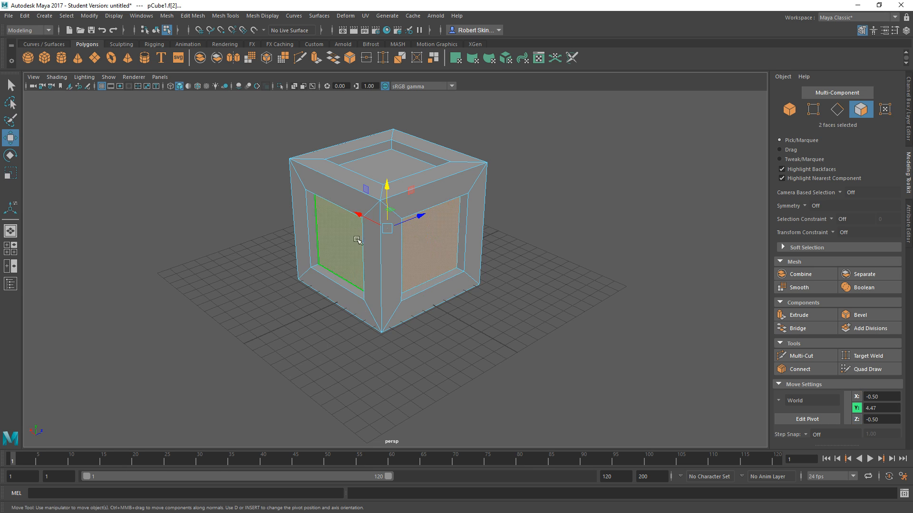
left_click_drag(428, 348, 427, 338, "alt")
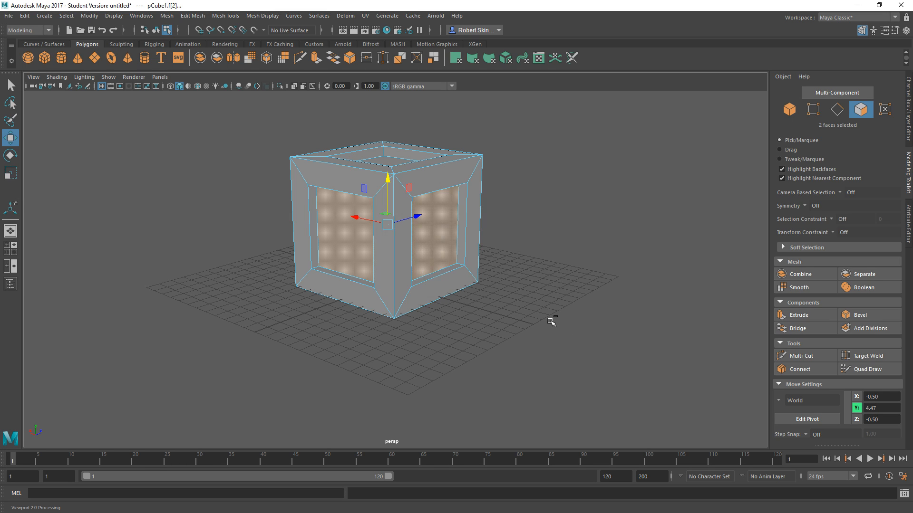
left_click(115, 16)
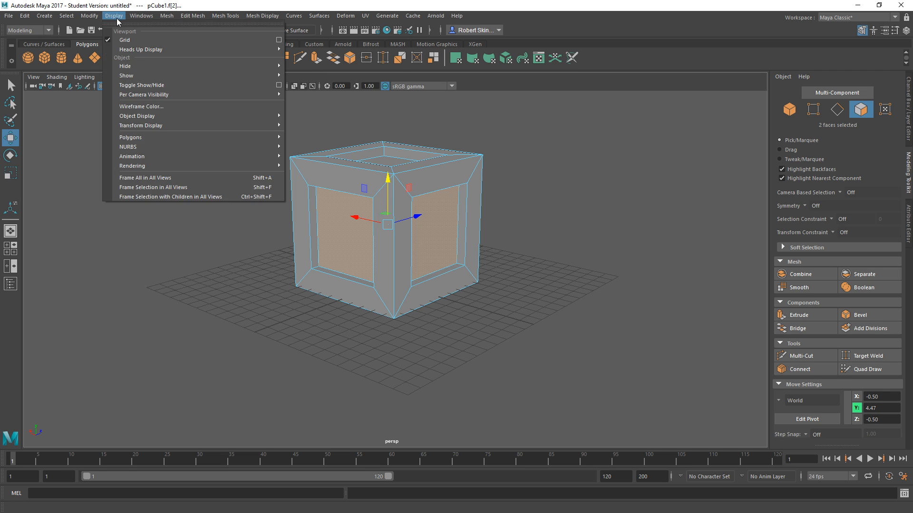
mouse_move(136, 66)
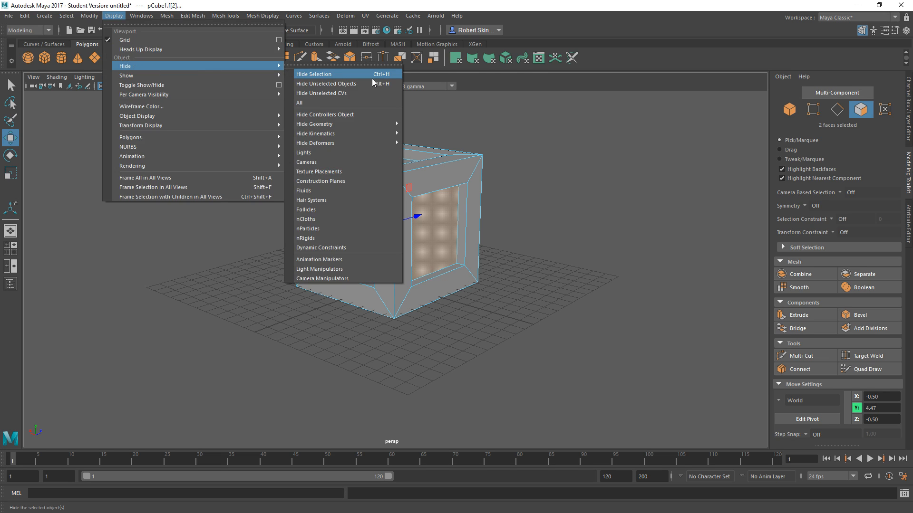
left_click(585, 189)
left_click(340, 245)
left_click(437, 227, "shift")
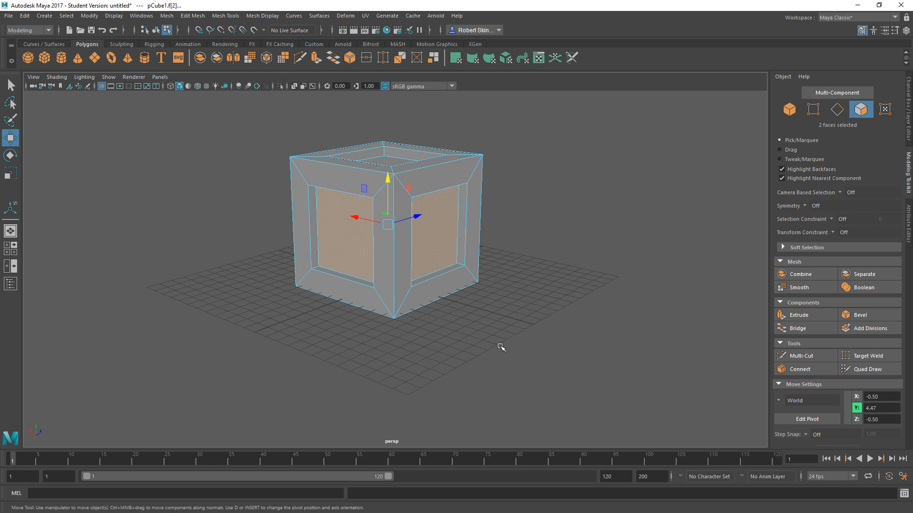
key("ctrl+h")
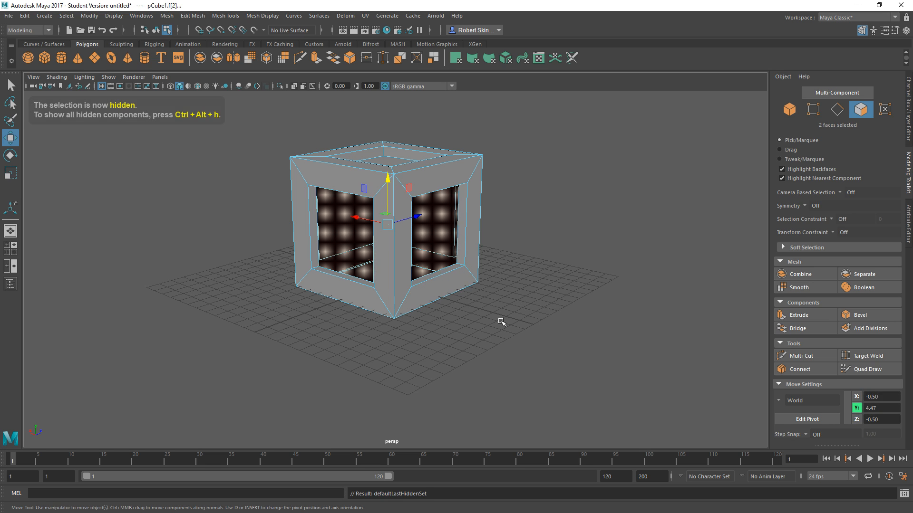
Inspect the openings in the crate with nothing selected, and undo hiding the two panel faces
left_click(500, 319)
mouse_move(605, 287)
left_mouse_down("alt")
mouse_move(572, 311)
mouse_move(522, 320)
mouse_move(570, 334)
mouse_move(547, 241)
mouse_move(649, 283)
mouse_move(615, 298)
left_mouse_up("alt")
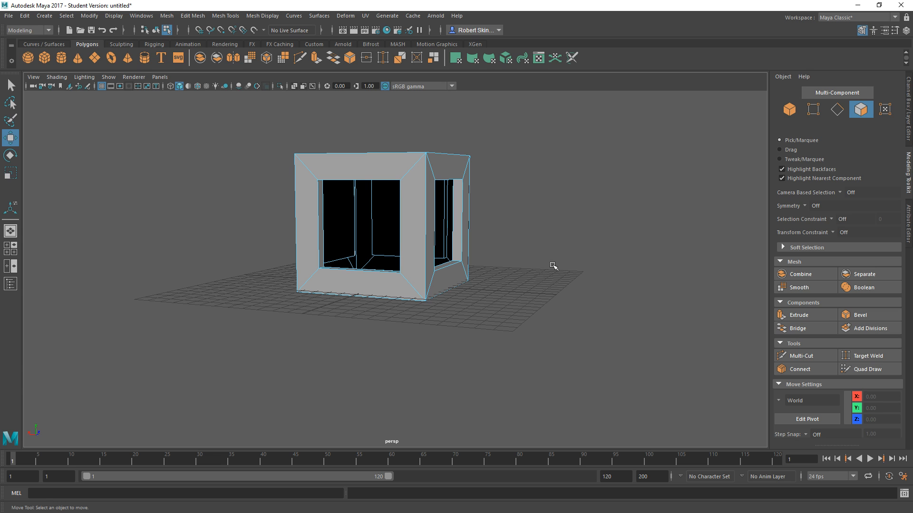
left_click_drag(552, 264, 529, 263, "alt")
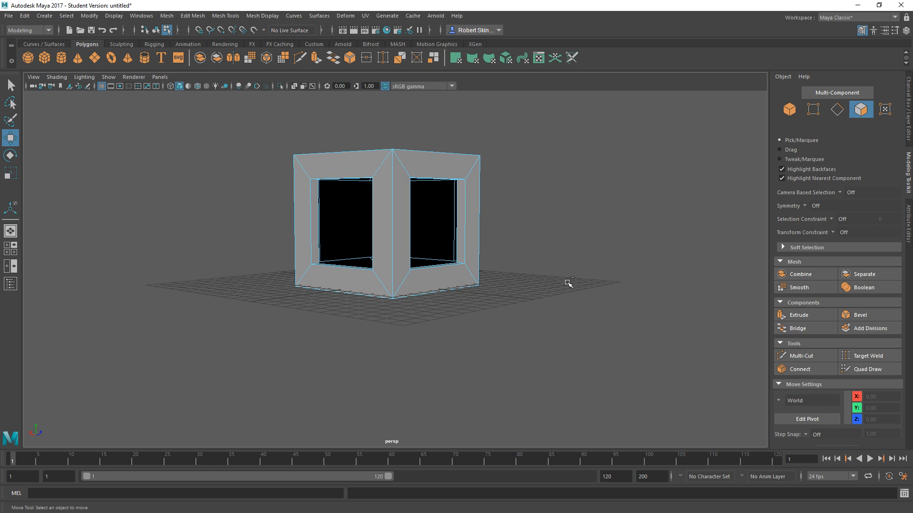
key("ctrl+z")
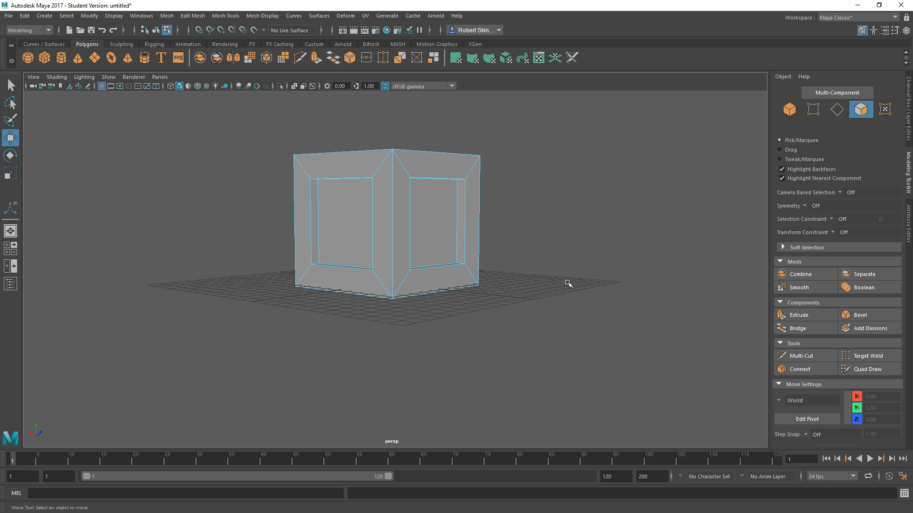
left_click(114, 16)
mouse_move(138, 78)
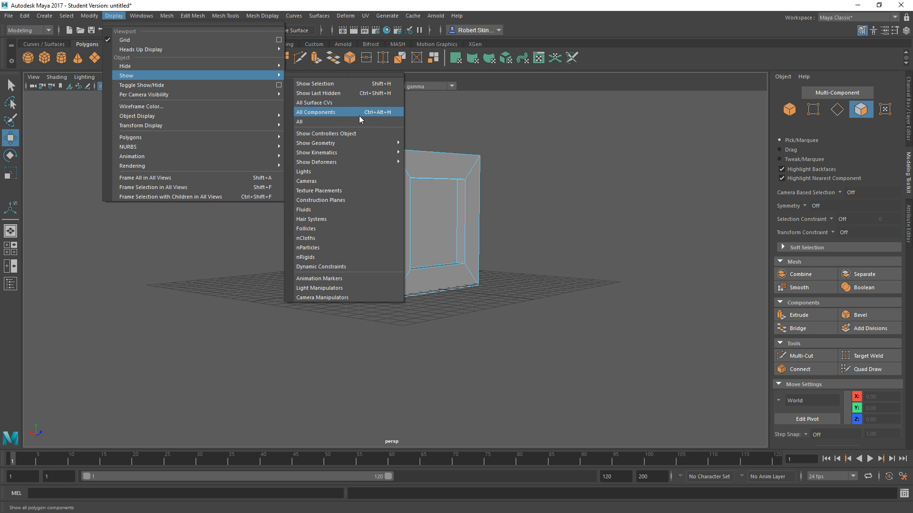
left_click(337, 122)
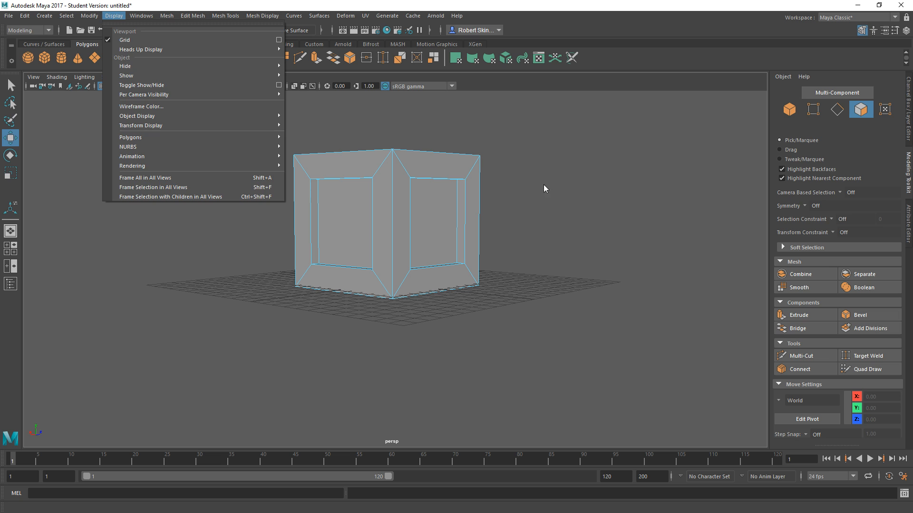
Return the crate to Object Mode and hide the whole crate
left_click_drag(398, 248, 379, 241, "alt")
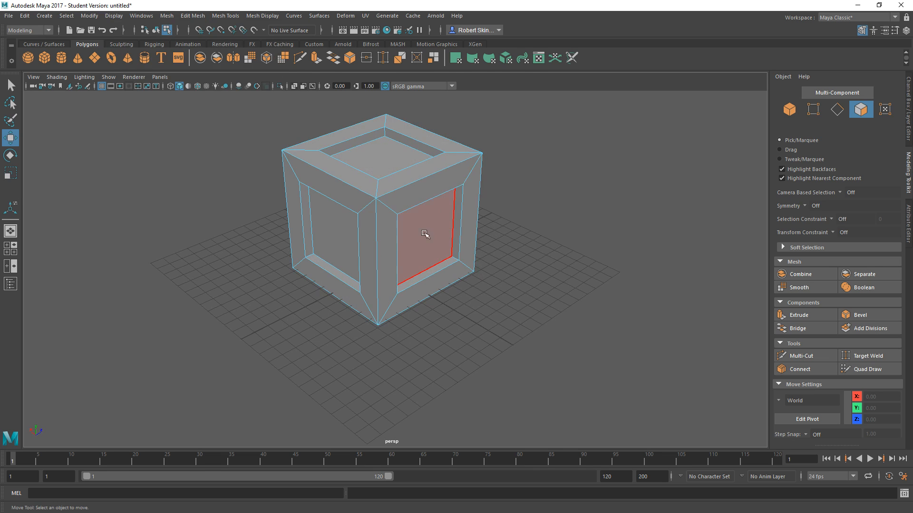
right_click(411, 194)
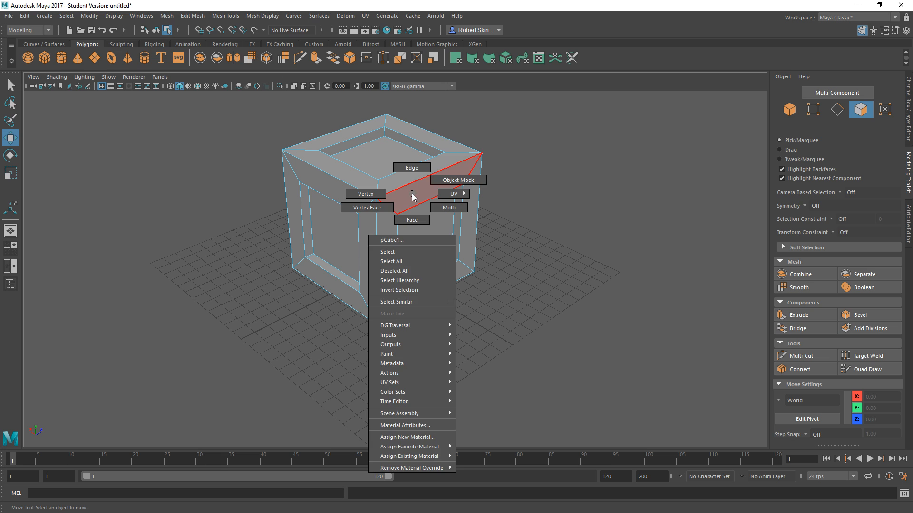
left_click(442, 184)
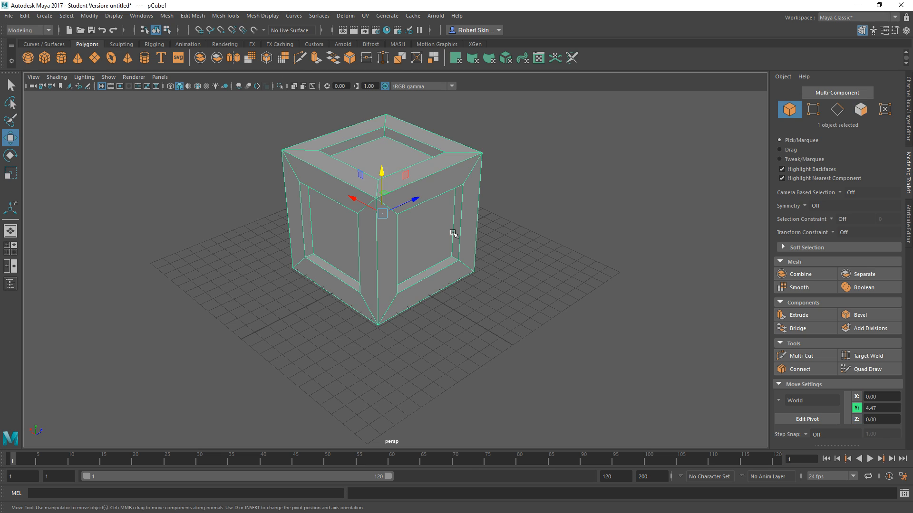
key("ctrl+h")
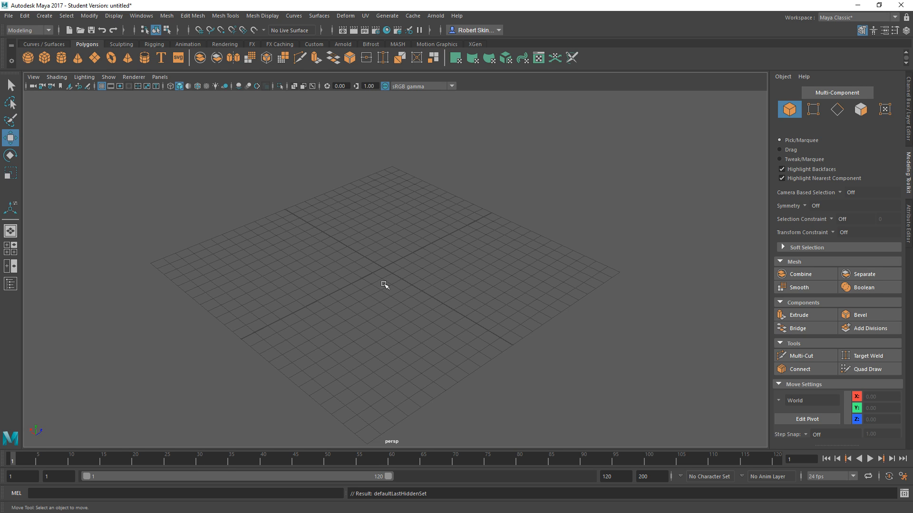
Create a new polygon cube and move it along the X axis to about -8.78
left_click(47, 60)
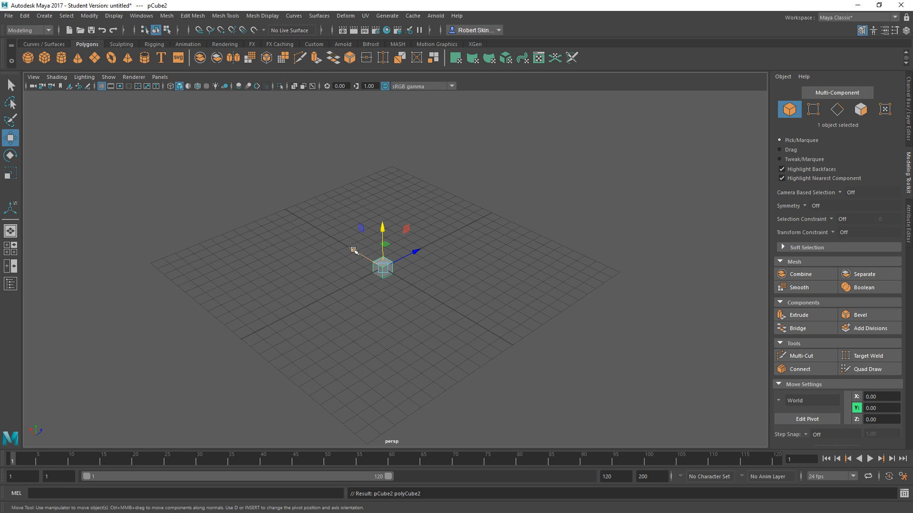
left_click_drag(356, 253, 446, 305)
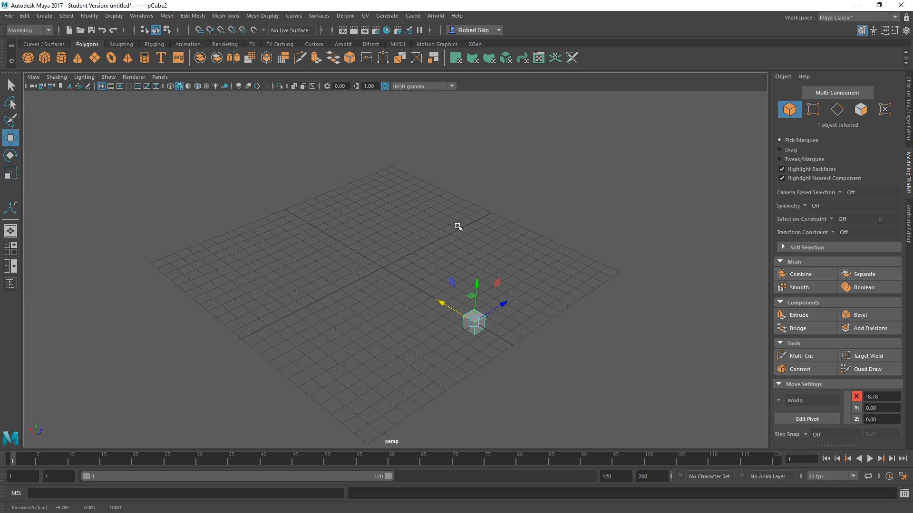
Show the last hidden object to bring the crate back beside the small cube
key("ctrl+shift+h")
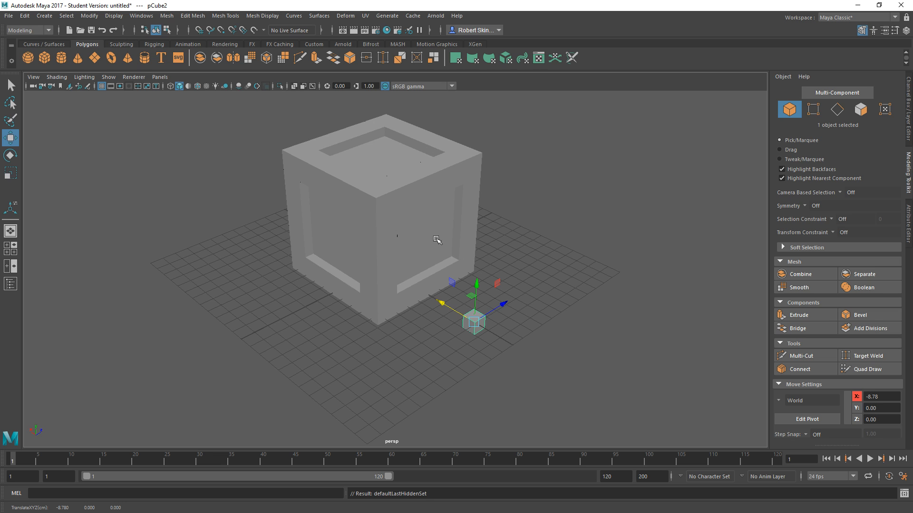
left_click_drag(527, 312, 495, 284, "alt")
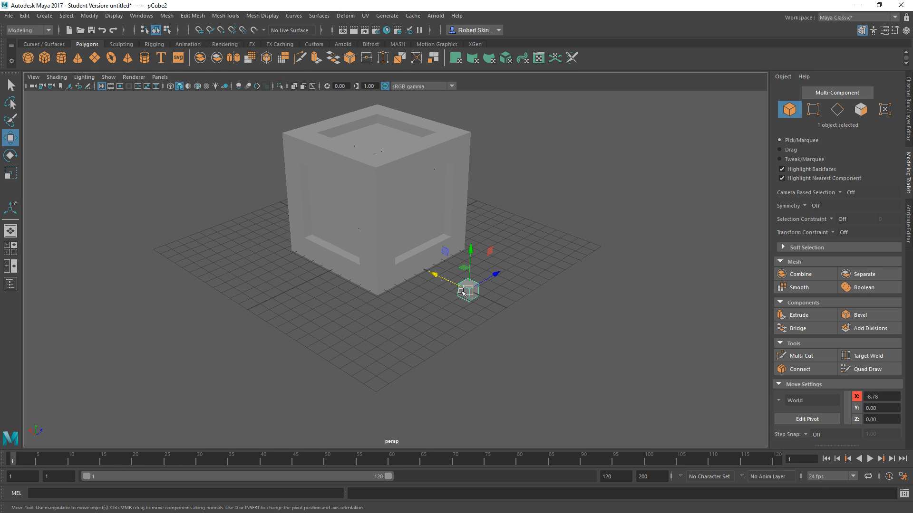
middle_click_drag(422, 220, 406, 238, "alt")
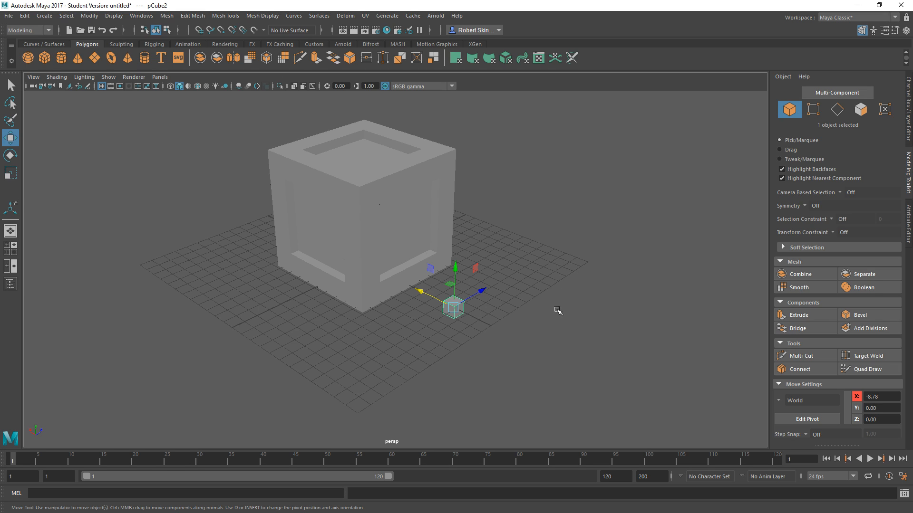
Select and deselect the crate to compare its display with and without highlighted edges
left_click(601, 235)
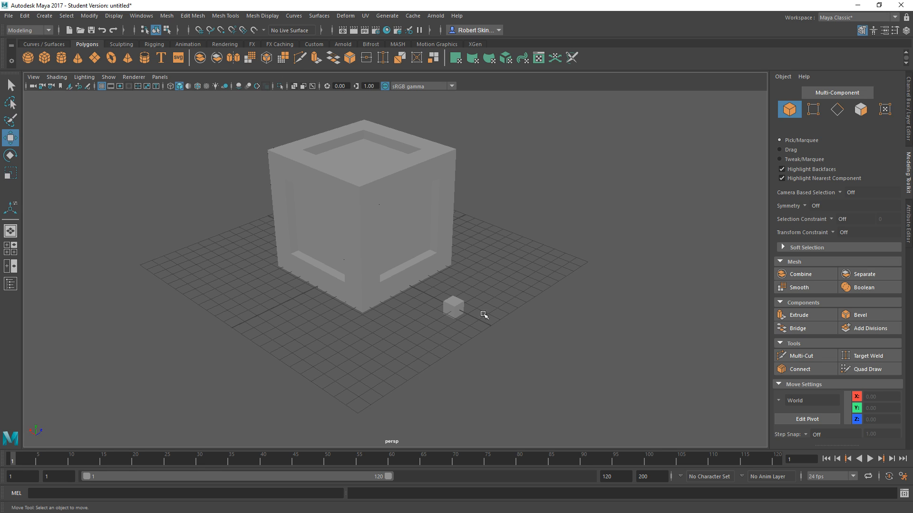
left_click(426, 225)
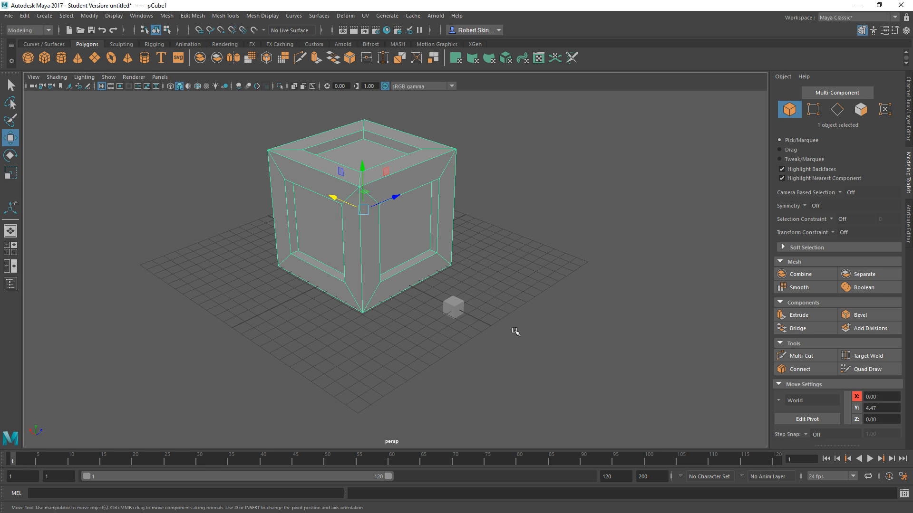
left_click(568, 326)
left_click(395, 227)
left_click(579, 275)
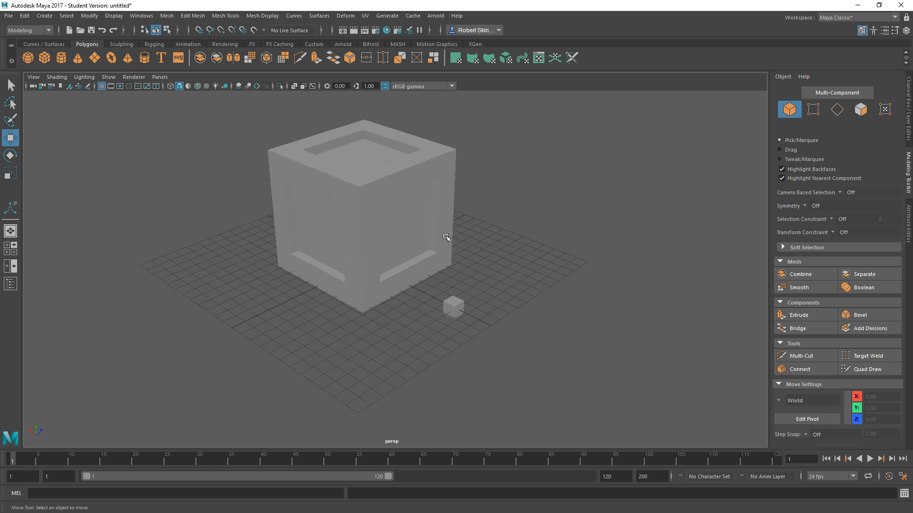
left_click(445, 236)
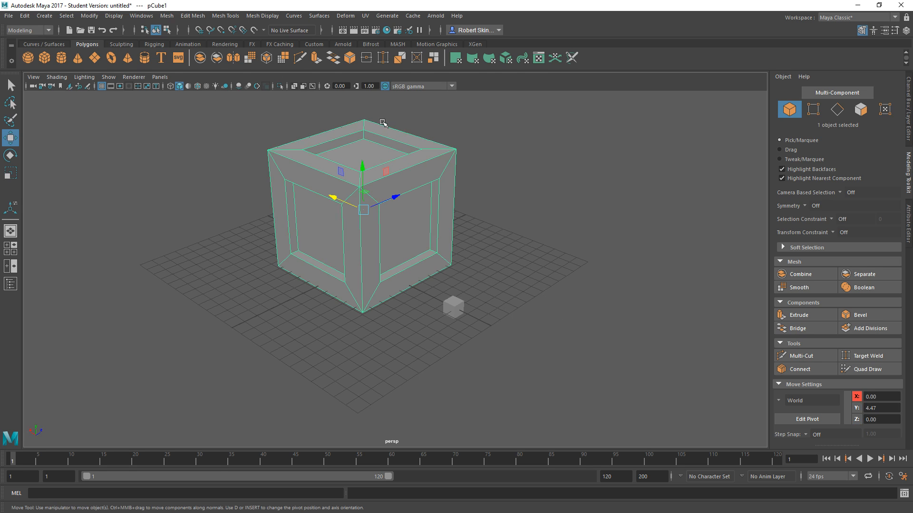
left_click(524, 241)
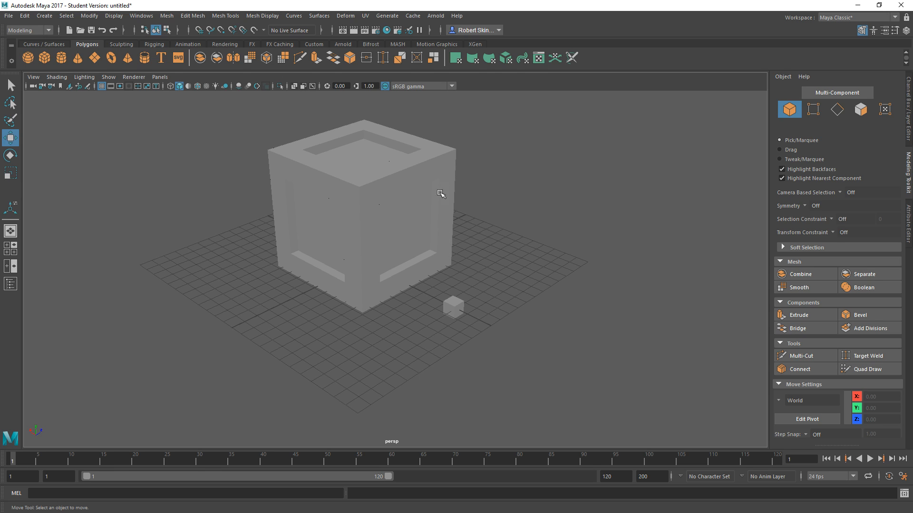
Turn on Wireframe on Shaded in the perspective view and return that view to full size
mouse_move(491, 236)
left_mouse_down("alt")
mouse_move(410, 185)
mouse_move(366, 203)
mouse_move(475, 237)
left_mouse_up("alt")
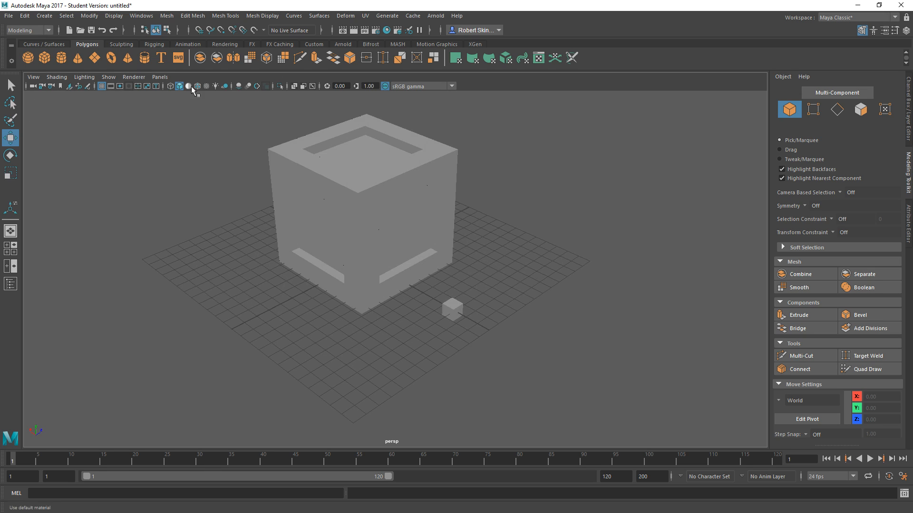
key("space")
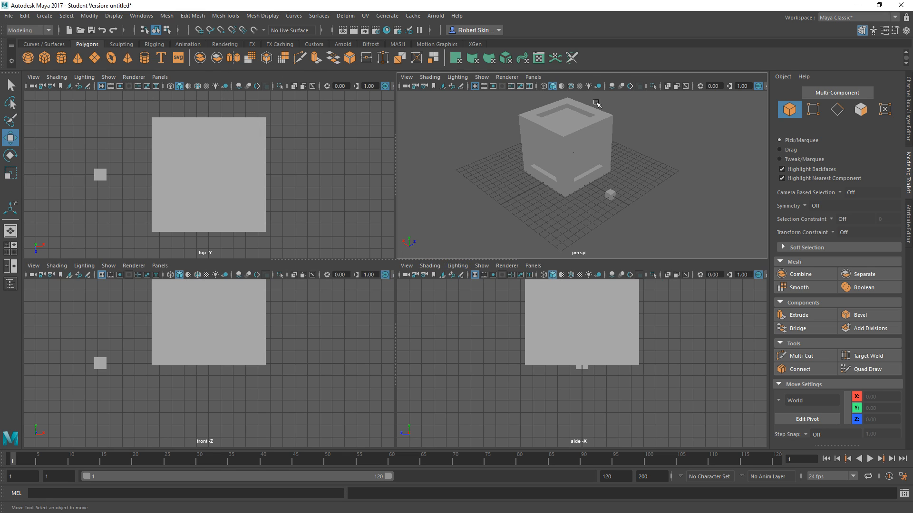
left_click(571, 87)
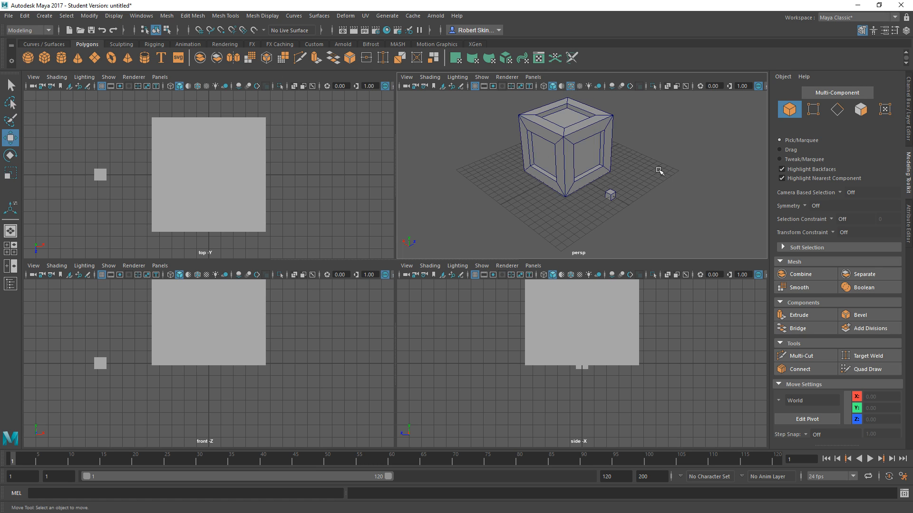
key("space")
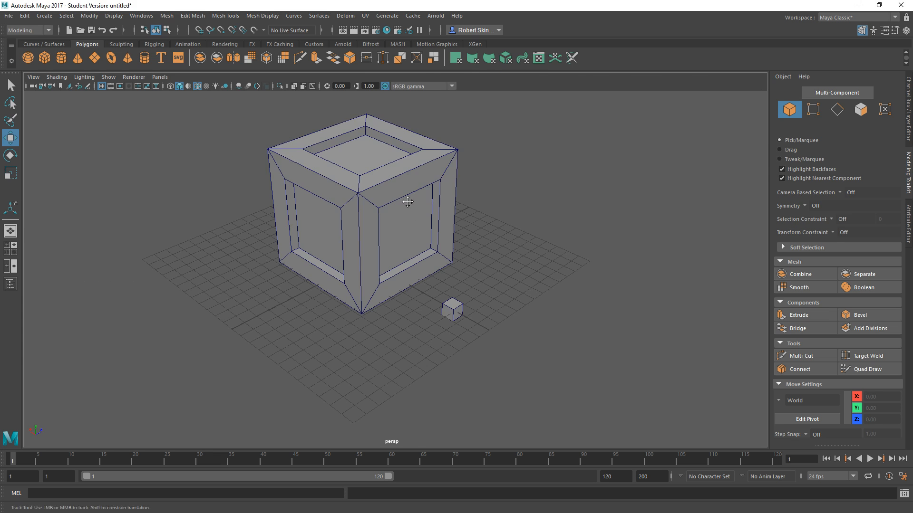
Scale the small cube into a long thin plank, about 0.75 in Y and 10.14 in Z
middle_click_drag(407, 199, 448, 191, "alt")
left_click_drag(488, 226, 480, 218, "alt")
left_click(492, 298)
middle_click_drag(508, 324, 432, 281, "alt")
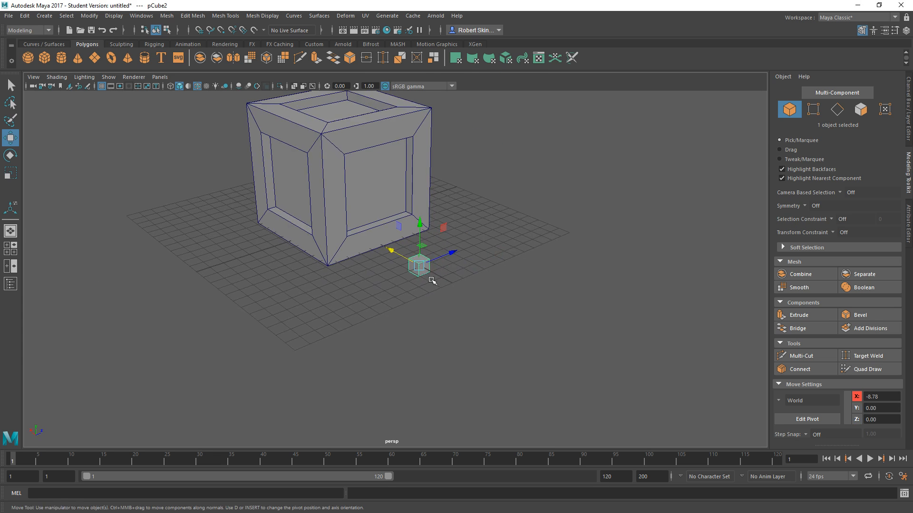
left_click_drag(432, 280, 464, 287, "alt")
key("r")
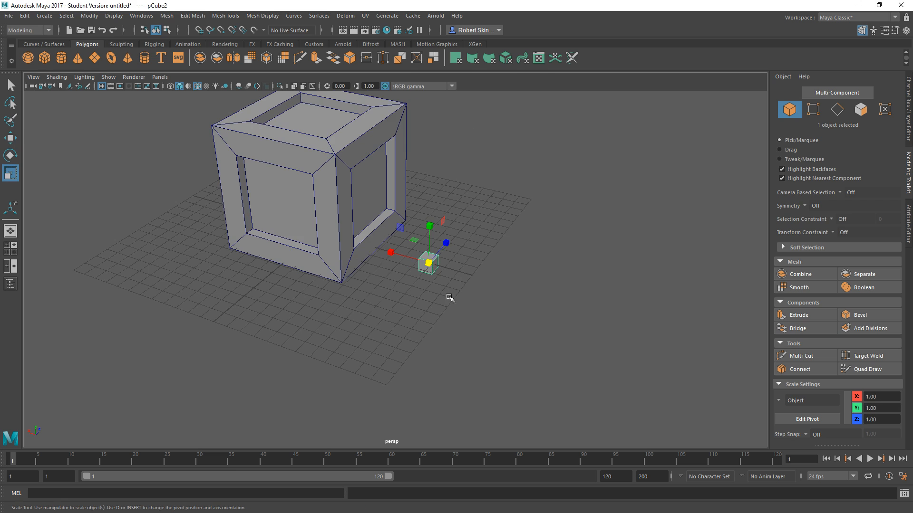
left_click_drag(447, 248, 428, 240, "alt")
left_click_drag(477, 254, 696, 158, "alt")
left_click_drag(523, 251, 485, 237, "alt")
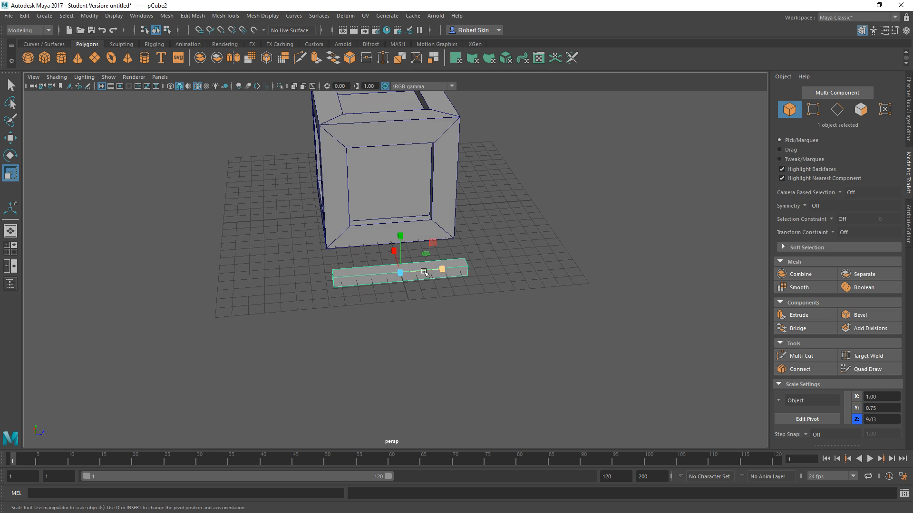
left_click_drag(429, 271, 438, 170)
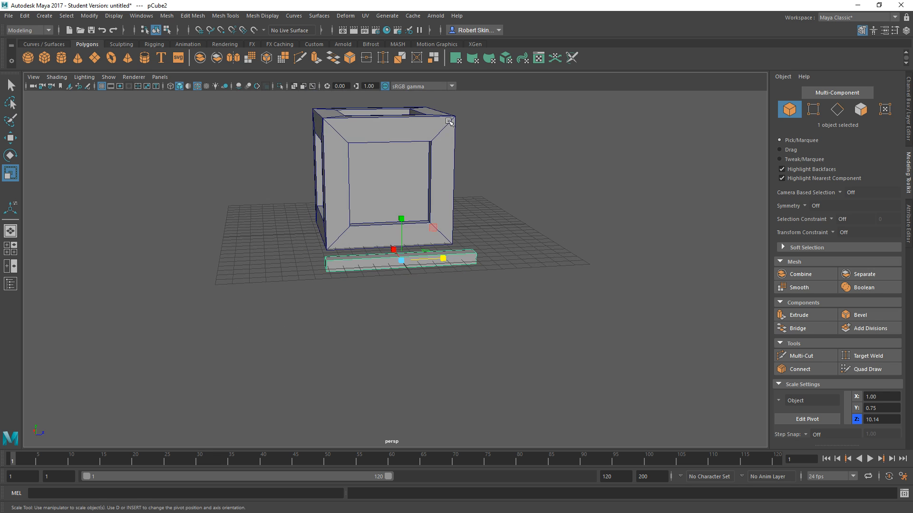
Widen the plank along X to a scale of about 1.56
left_click_drag(411, 267, 488, 298, "alt")
left_click_drag(413, 269, 389, 267)
left_click_drag(497, 284, 390, 204, "alt")
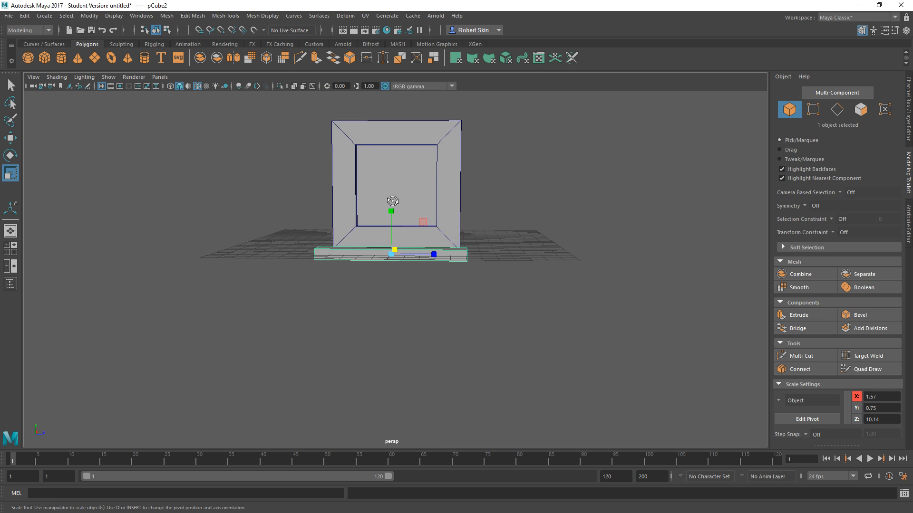
left_click_drag(392, 202, 408, 278, "alt")
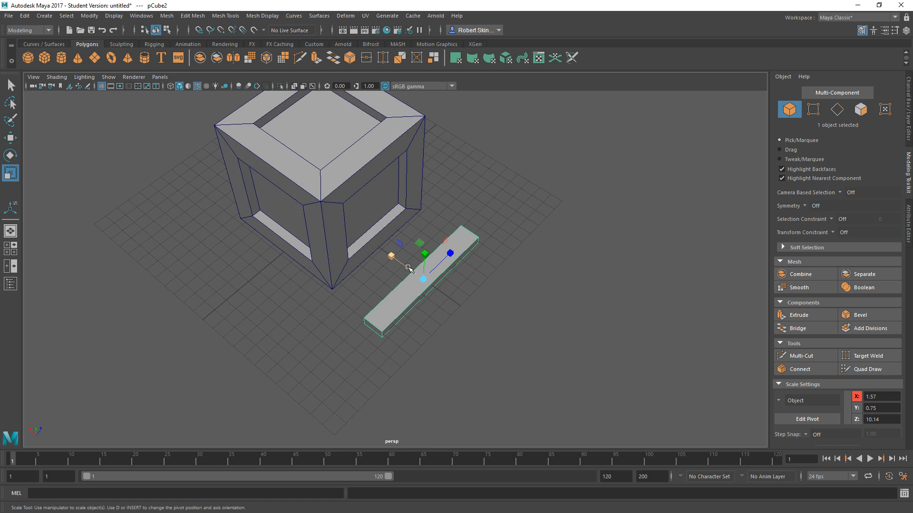
mouse_move(408, 268)
left_mouse_down("alt")
mouse_move(417, 283)
mouse_move(413, 271)
left_mouse_up("alt")
left_click_drag(457, 298, 426, 263, "alt")
left_click_drag(359, 278, 472, 272, "alt")
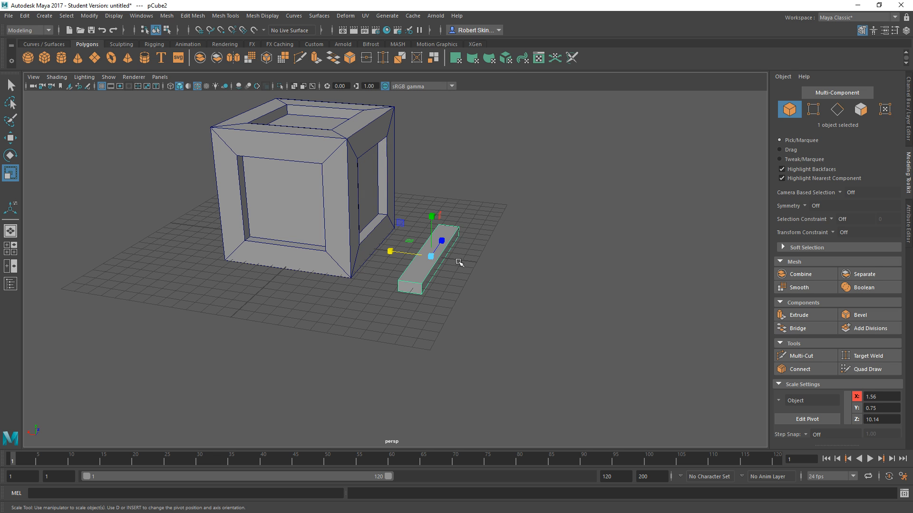
Raise the plank along the Y axis to about 0.62
left_click_drag(460, 263, 480, 328, "alt")
key("w")
scroll(437, 266, "up", 4)
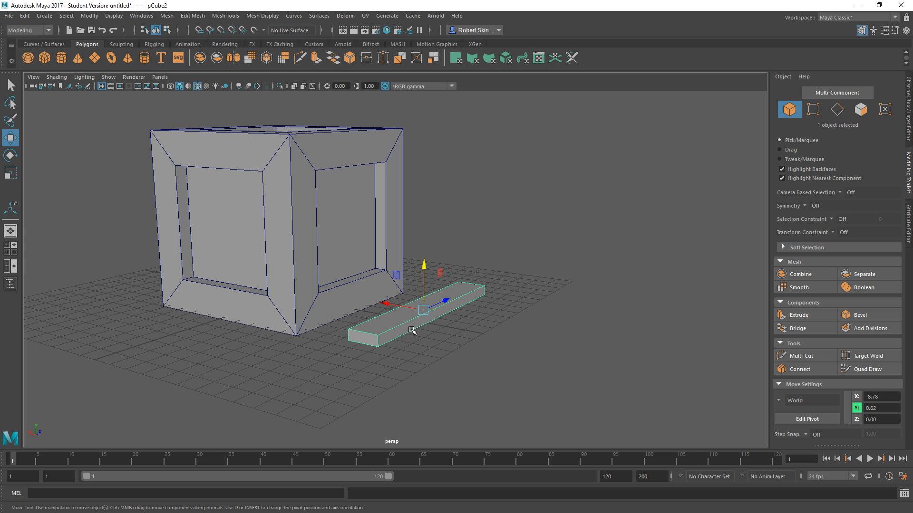
left_click_drag(385, 340, 365, 349, "alt")
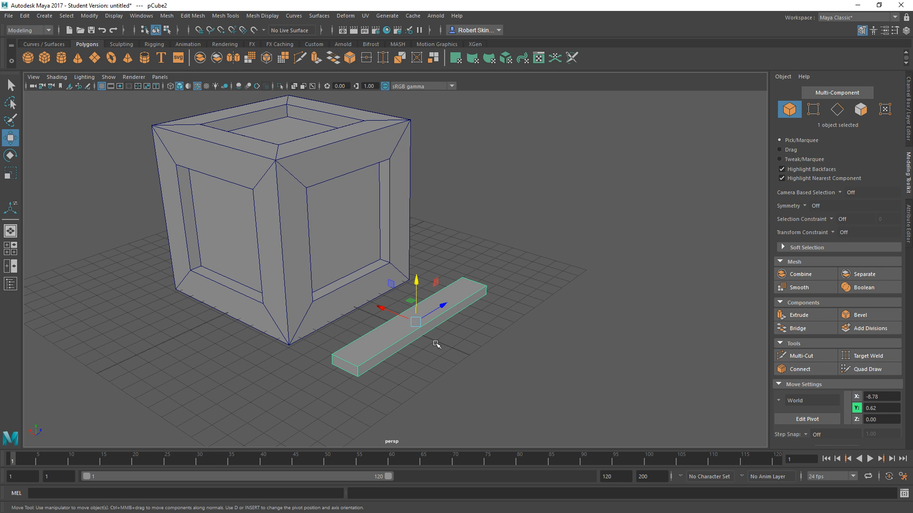
mouse_move(435, 344)
left_mouse_down("alt")
mouse_move(453, 320)
mouse_move(415, 309)
mouse_move(425, 354)
left_mouse_up("alt")
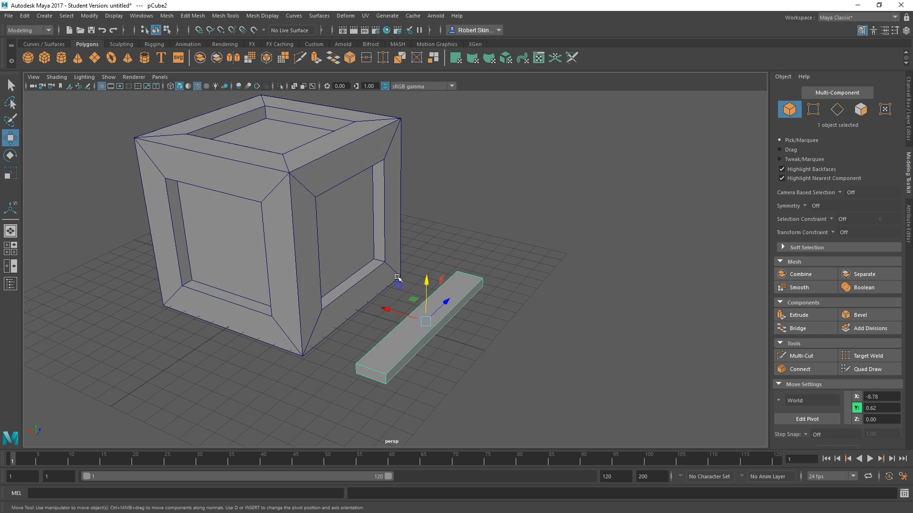
mouse_move(435, 363)
left_mouse_down("alt")
mouse_move(432, 340)
mouse_move(430, 354)
left_mouse_up("alt")
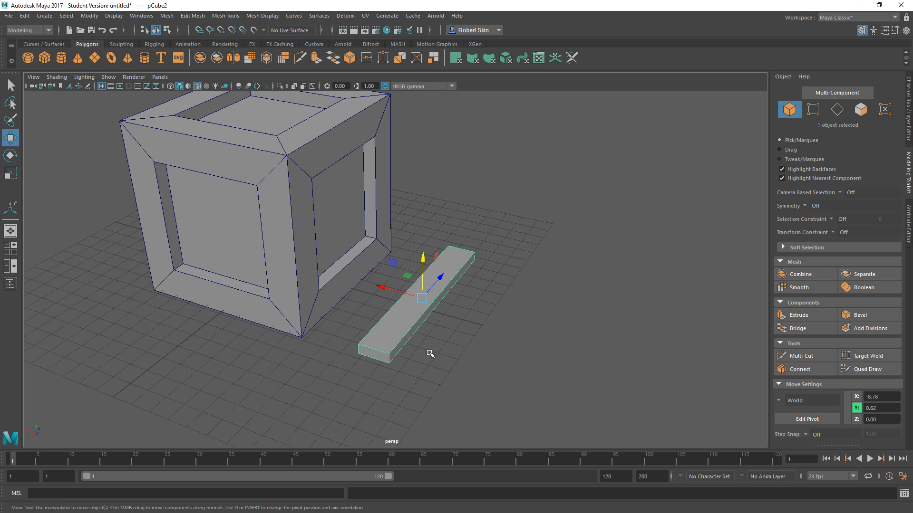
Delete the plank's two end faces and its bottom face in face mode
mouse_move(499, 330)
left_mouse_down("alt")
mouse_move(451, 334)
mouse_move(521, 320)
mouse_move(485, 322)
left_mouse_up("alt")
right_click_drag(418, 230, 421, 266)
left_click(343, 308)
left_click_drag(469, 309, 387, 293, "alt")
left_click(408, 290, "shift")
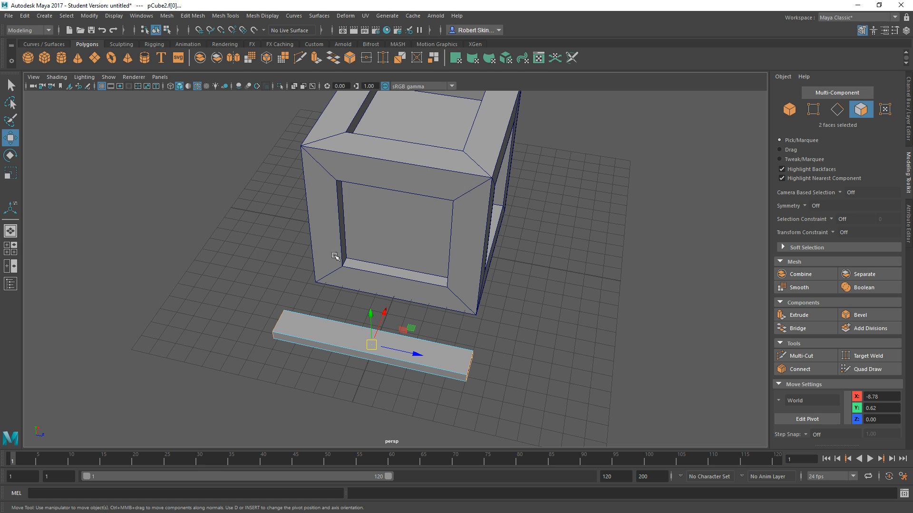
left_click_drag(544, 373, 342, 223, "alt")
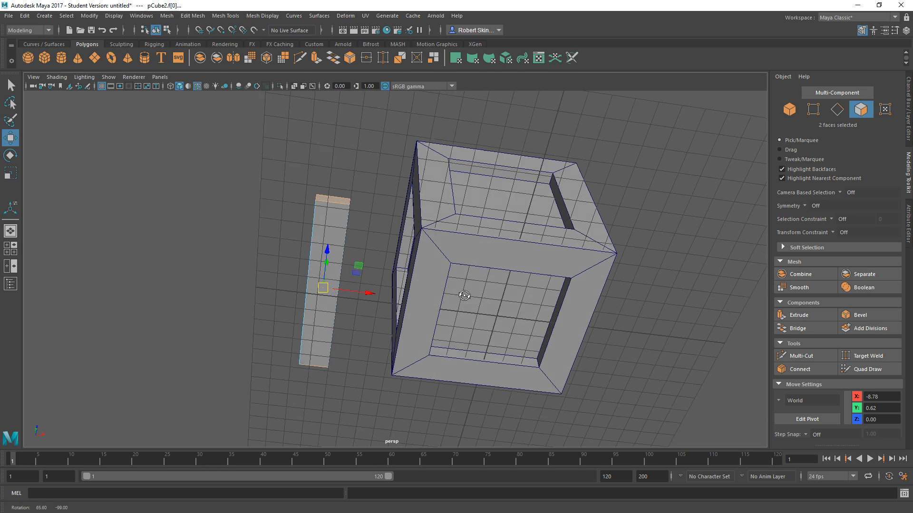
left_click(341, 222, "shift")
left_click_drag(346, 187, 415, 194, "alt")
left_click_drag(396, 247, 495, 249, "alt")
left_click_drag(399, 381, 509, 359, "alt")
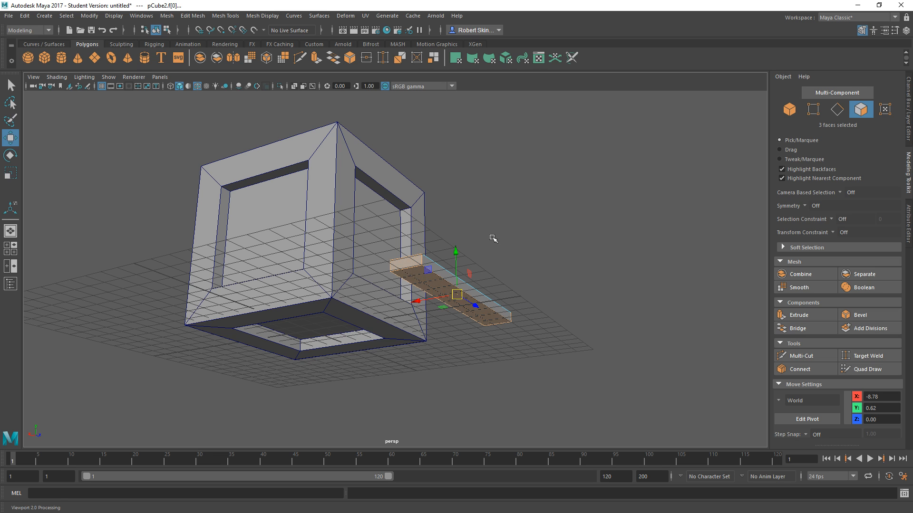
left_click_drag(491, 238, 486, 312, "alt")
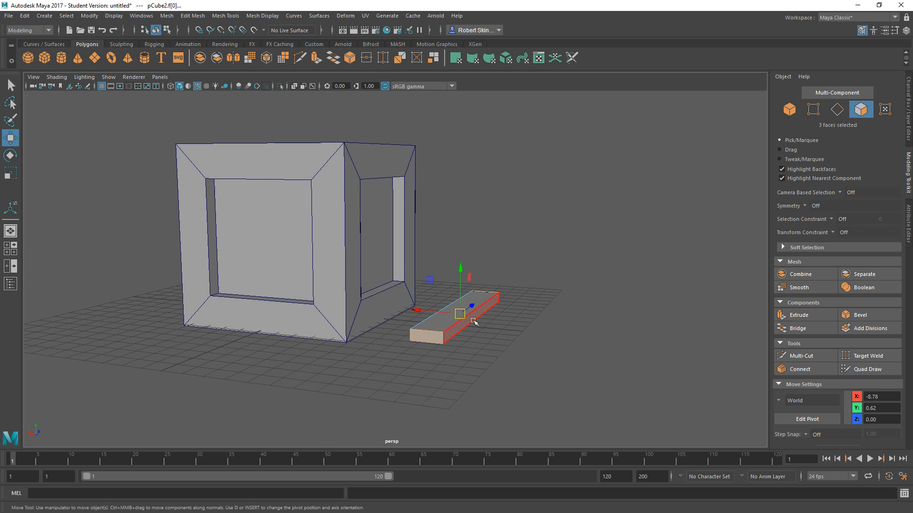
left_click_drag(491, 344, 484, 349, "alt")
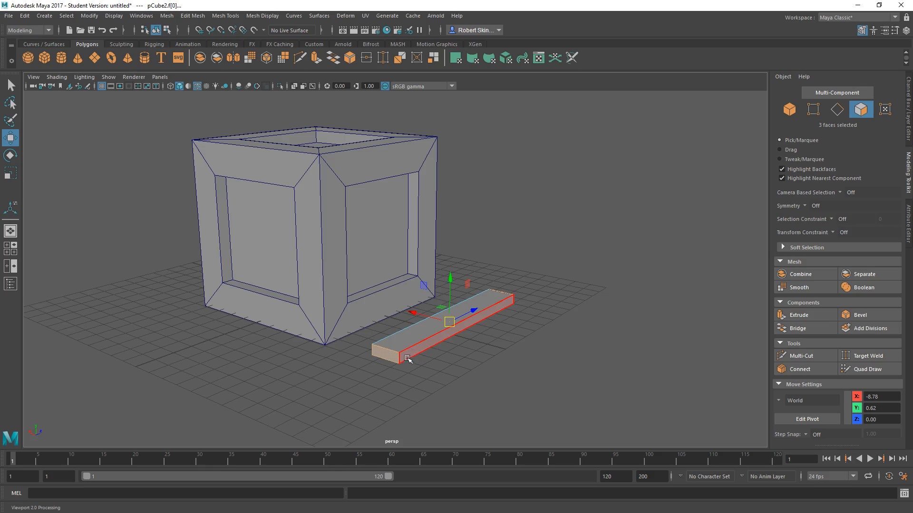
left_click_drag(409, 370, 456, 410, "alt")
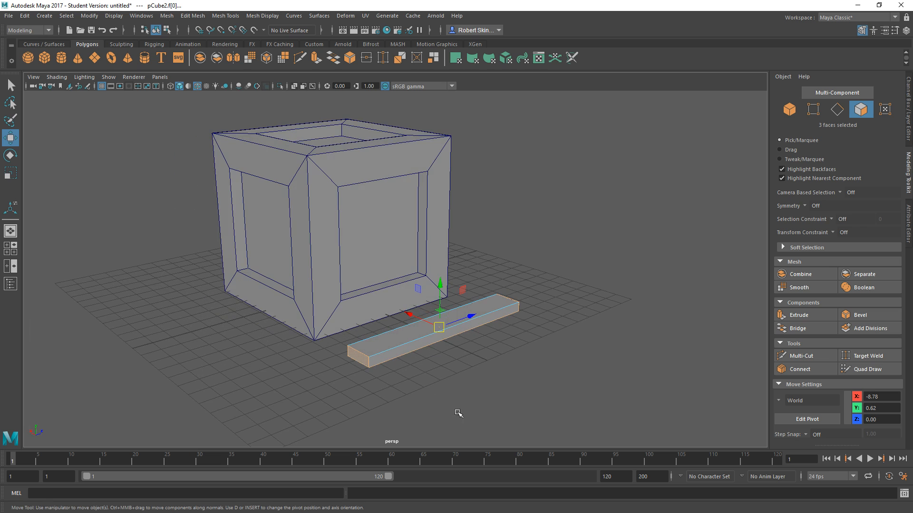
left_click(390, 408)
left_click_drag(473, 366, 453, 360, "alt")
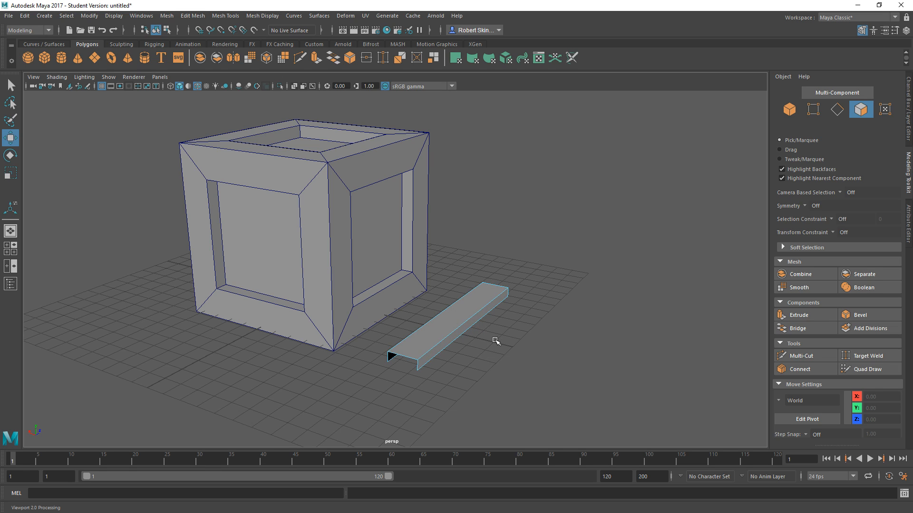
Return to object mode with the open-backed plank selected
right_click_drag(491, 338, 463, 328)
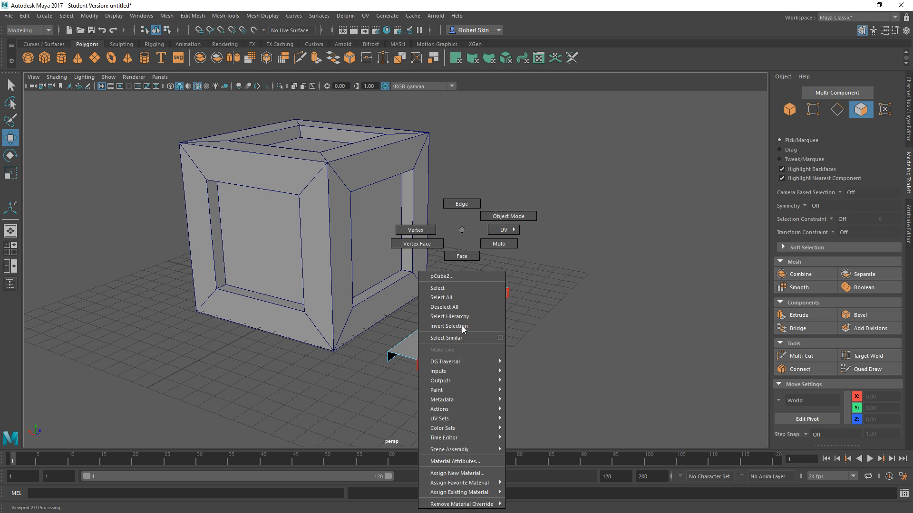
left_click(516, 220)
left_click_drag(536, 334, 515, 365, "alt")
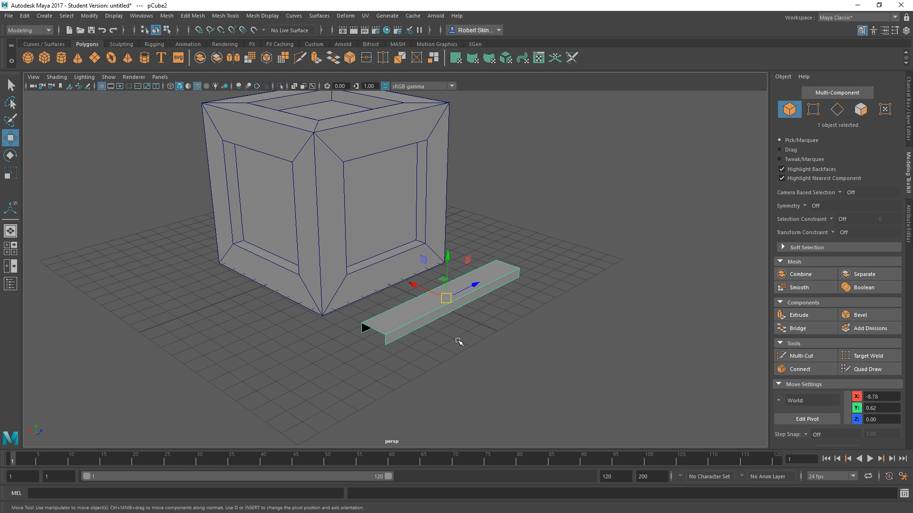
Try to rotate the plank freely about its Z axis, and undo the rotations
key("e")
left_click_drag(442, 328, 523, 265, "alt")
left_click_drag(595, 260, 513, 272, "alt")
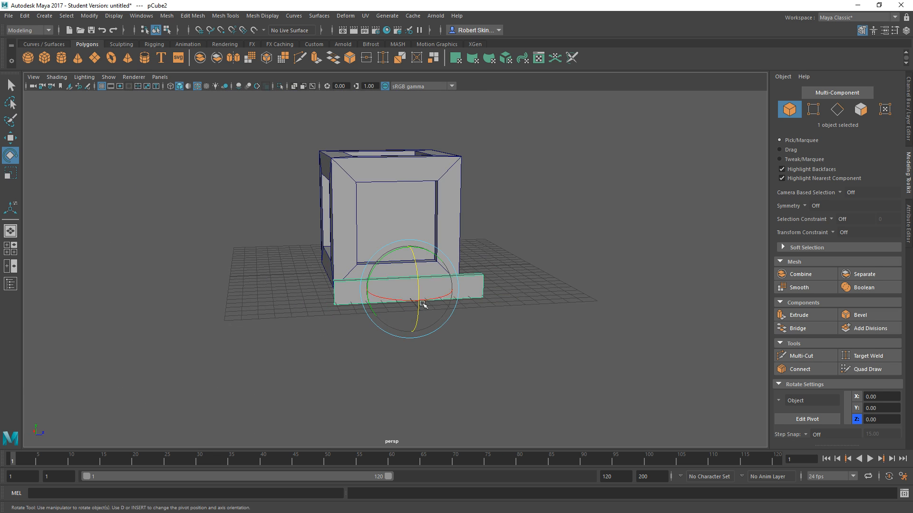
left_click_drag(418, 303, 393, 197, "alt")
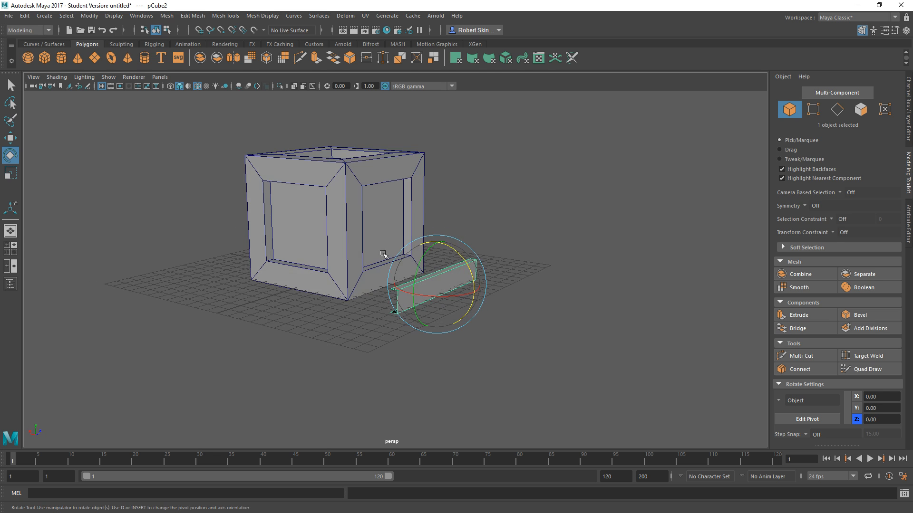
left_click_drag(423, 310, 457, 345, "alt")
key("ctrl+z")
key("ctrl+z")
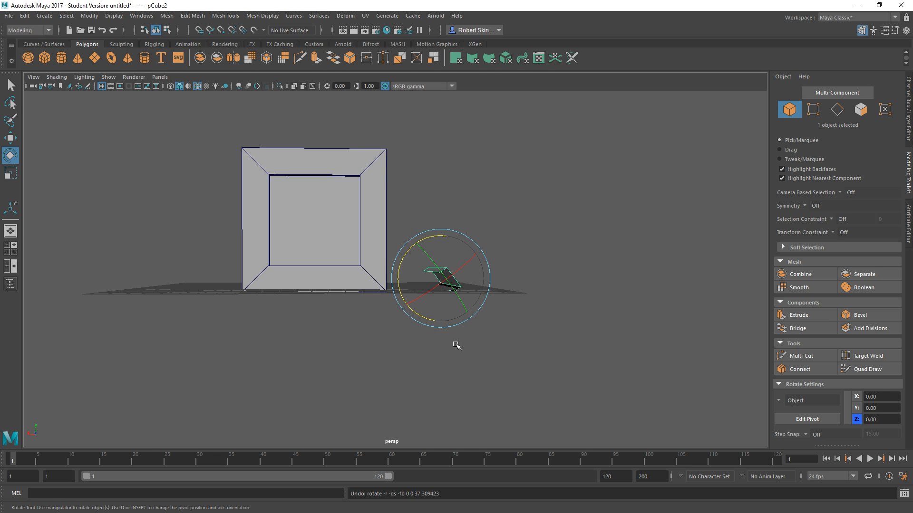
left_click_drag(520, 289, 427, 272, "alt")
scroll(485, 298, "up", 5)
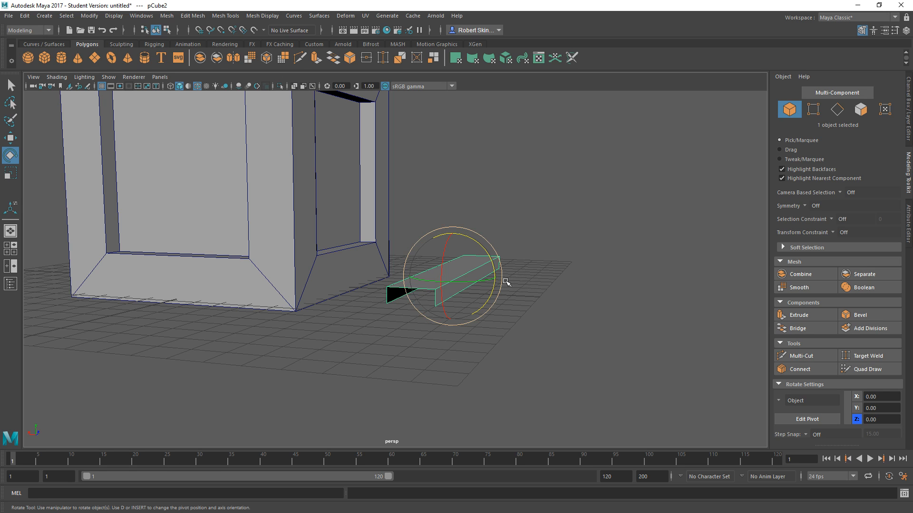
Set the Rotate tool's step snap to Relative with an increment of 15 degrees
left_click(806, 435)
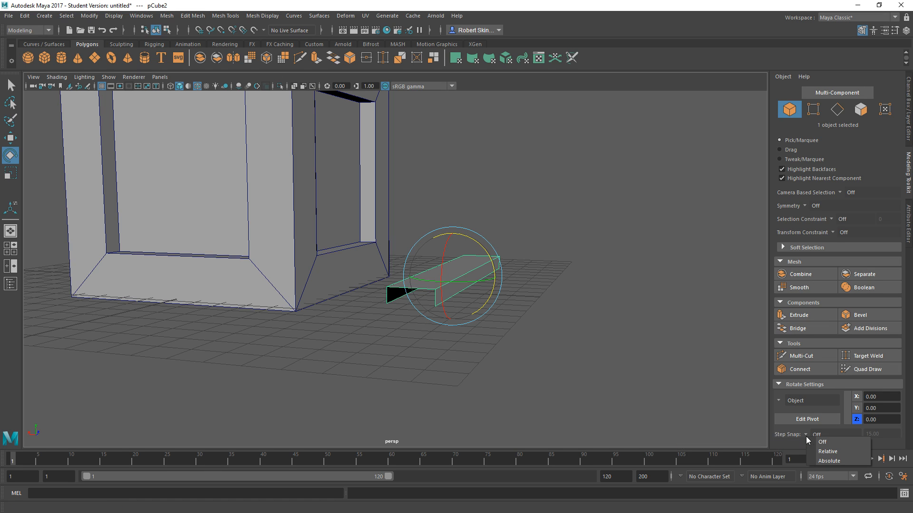
left_click(839, 456)
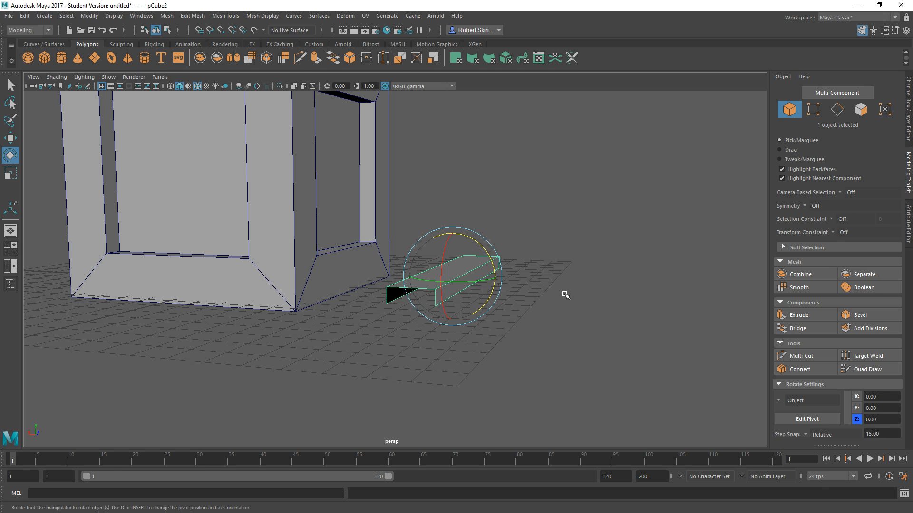
left_click(886, 434)
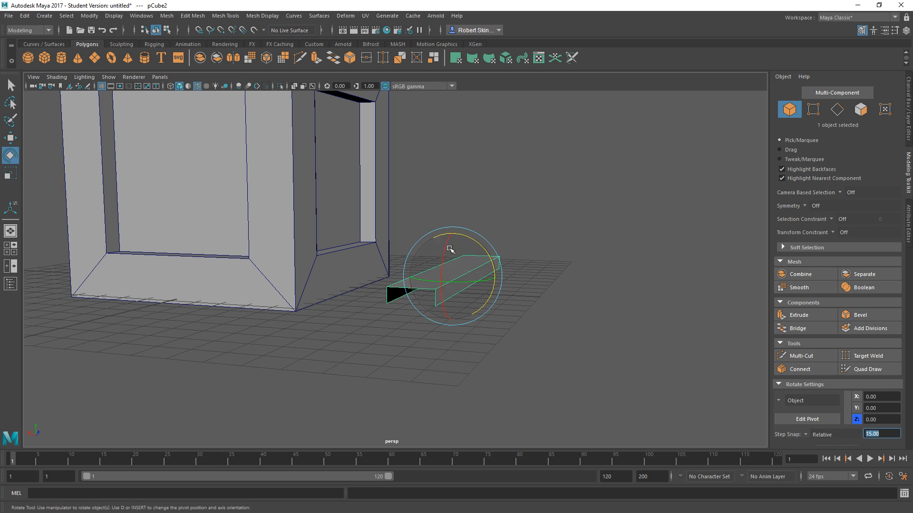
left_click(547, 285)
left_click(471, 268)
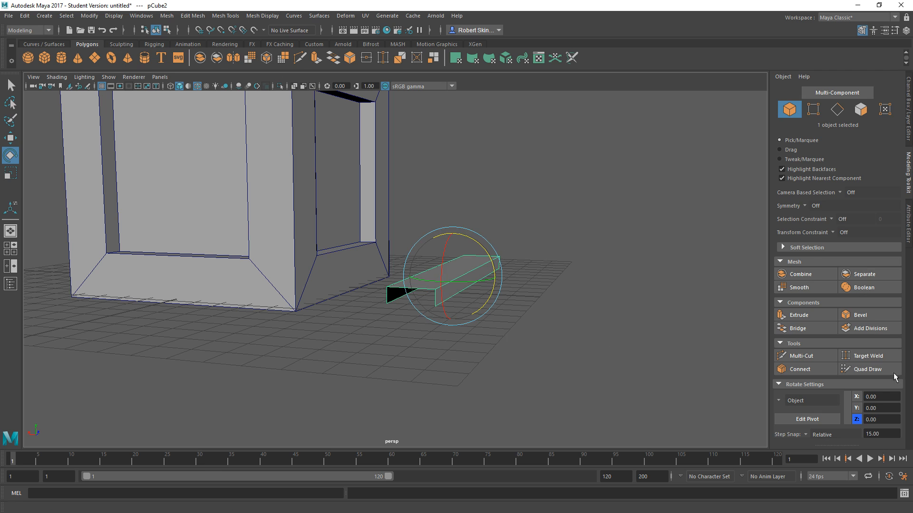
Rotate the plank in snapped steps so its open back faces the crate and its length runs diagonally
left_click_drag(540, 281, 483, 262, "alt")
left_click_drag(420, 273, 433, 312, "alt")
left_click(447, 231)
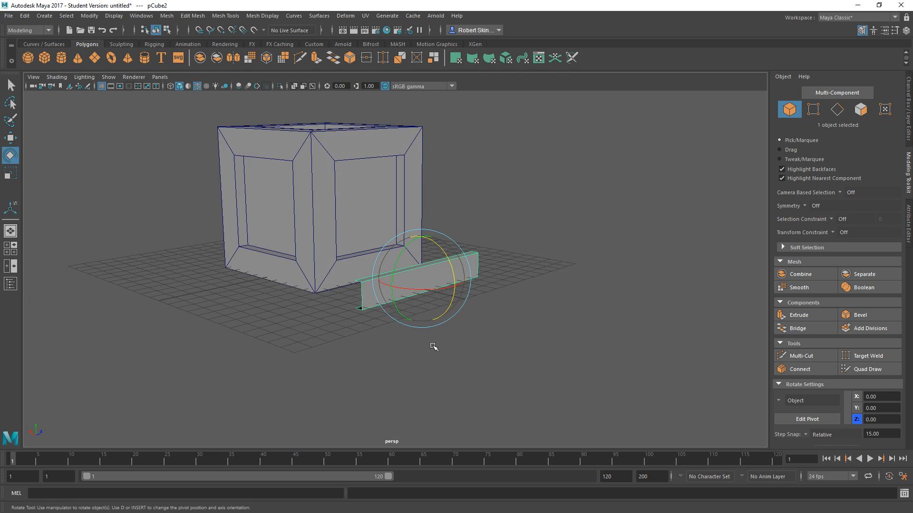
mouse_move(432, 346)
left_mouse_down("alt")
mouse_move(464, 342)
mouse_move(431, 350)
left_mouse_up("alt")
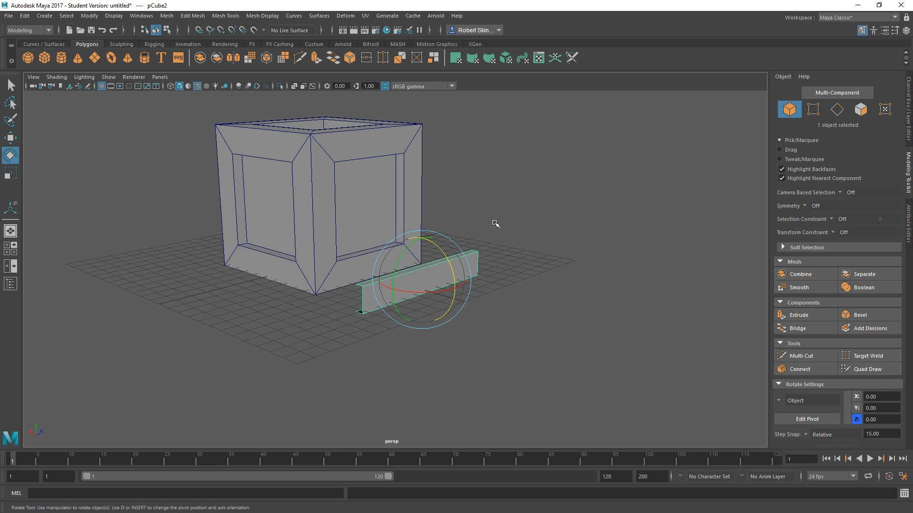
left_click_drag(495, 223, 597, 303, "alt")
key("ctrl+z")
Move the diagonal plank into the crate's recessed side panel, to about X -4.15 and Y 4.80
key("w")
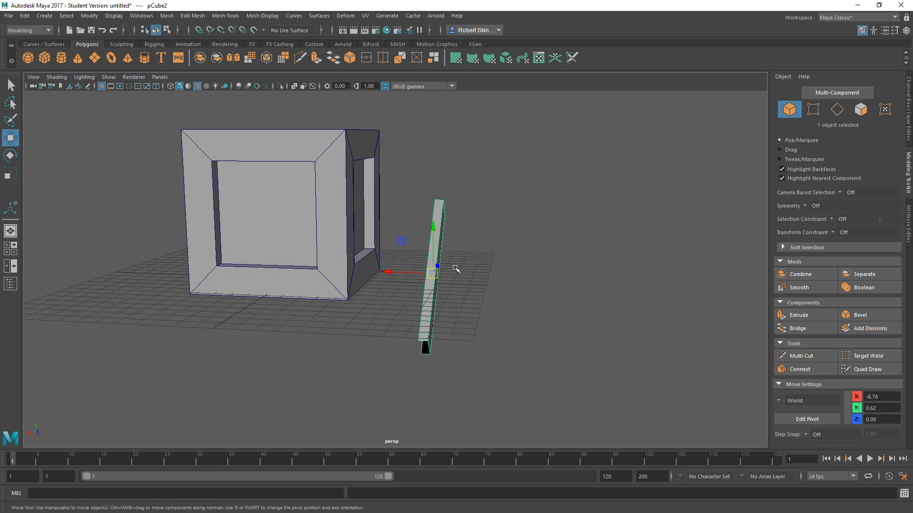
left_click_drag(457, 267, 436, 266, "alt")
middle_click_drag(404, 248, 324, 171)
left_click_drag(324, 172, 251, 240, "alt")
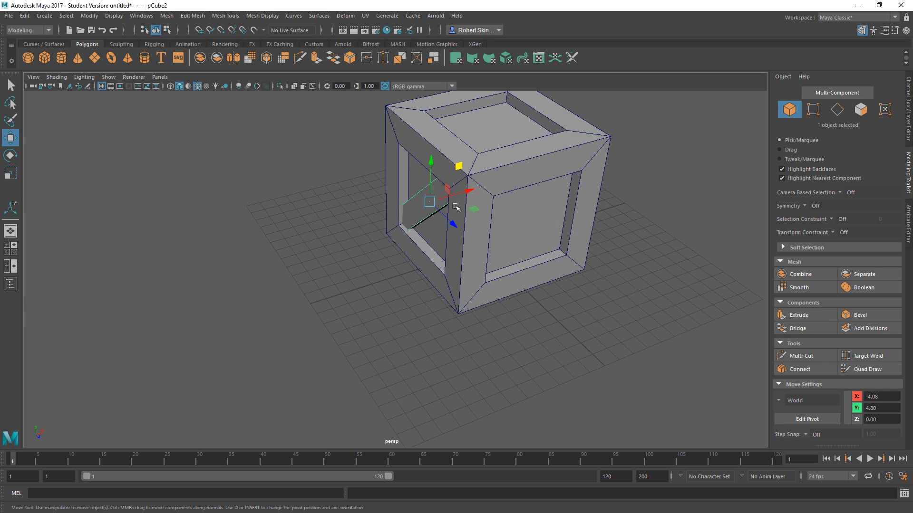
left_click_drag(461, 196, 460, 196)
left_click_drag(459, 196, 527, 171, "alt")
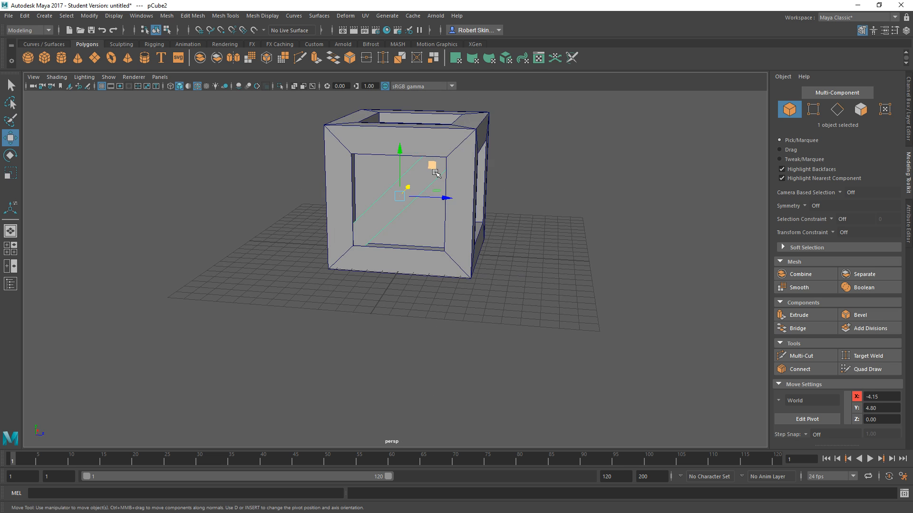
Fine-tune the plank's position in the side panel to about X -4.26, Y 4.66, Z 0.12, and deselect it
left_click_drag(434, 169, 437, 172)
left_click_drag(463, 210, 466, 229, "alt")
middle_click_drag(466, 228, 439, 254, "alt")
scroll(439, 254, "up", 5)
left_click_drag(438, 253, 385, 245, "alt")
left_click_drag(406, 198, 402, 201)
left_click_drag(372, 233, 462, 254, "alt")
scroll(430, 241, "down", 4)
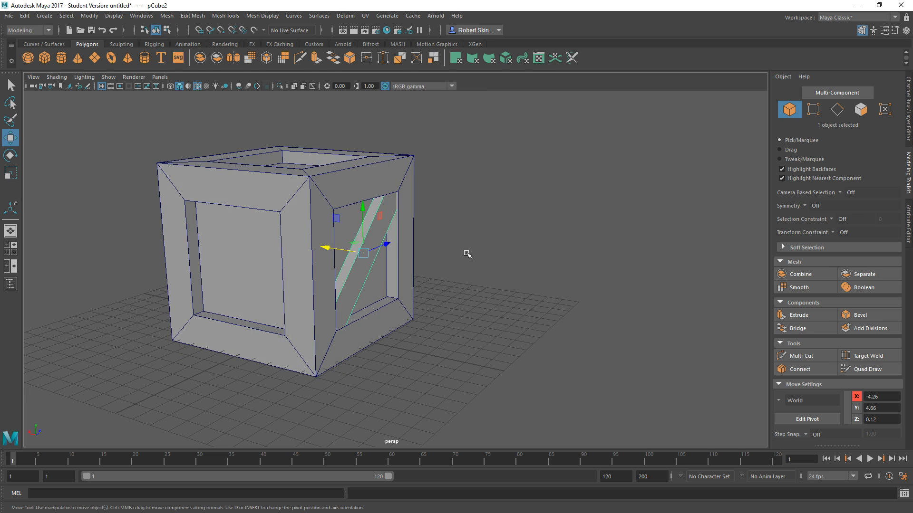
left_click(499, 287)
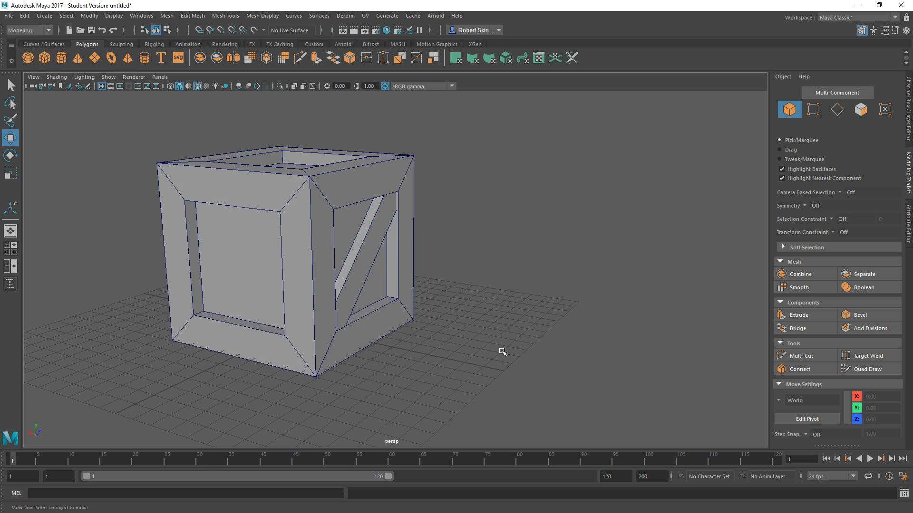
Pull the diagonal plank out of the side panel to about X -8.41, inspect it from several angles, and undo the move
left_click(375, 253)
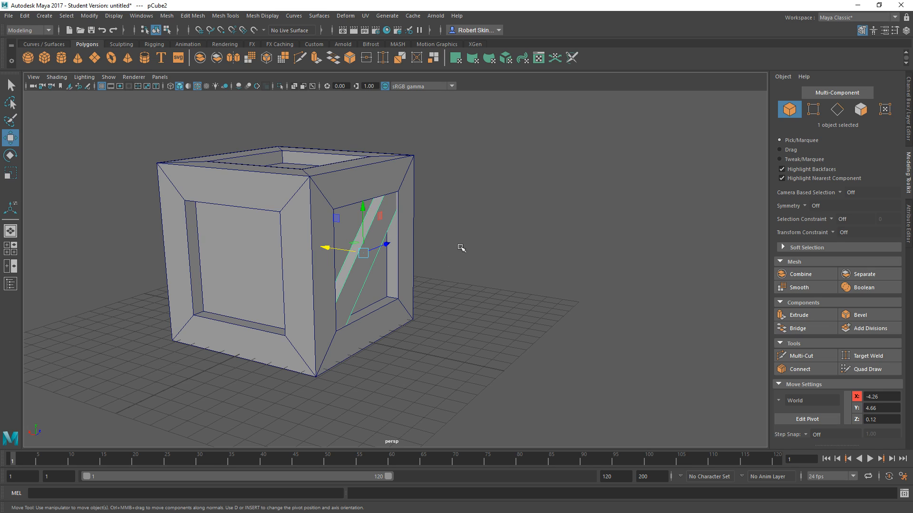
left_click_drag(460, 248, 418, 247, "alt")
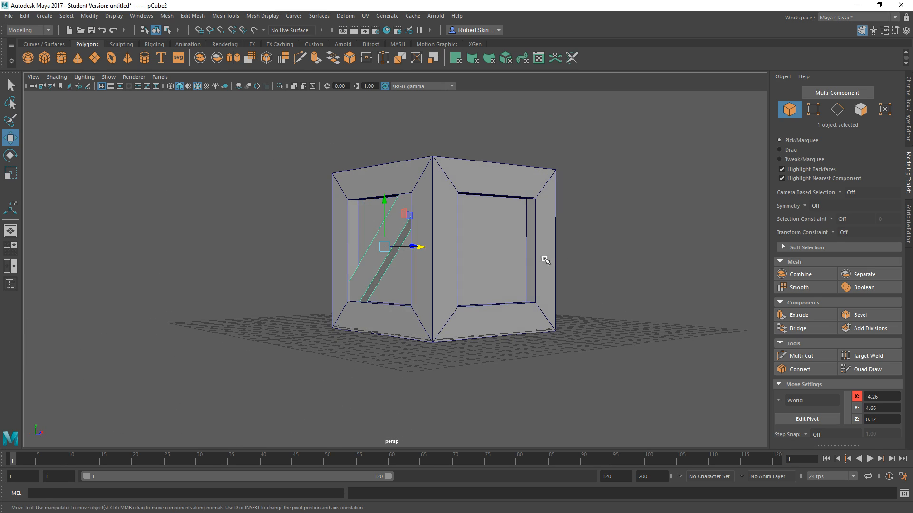
left_click_drag(545, 260, 485, 194, "alt")
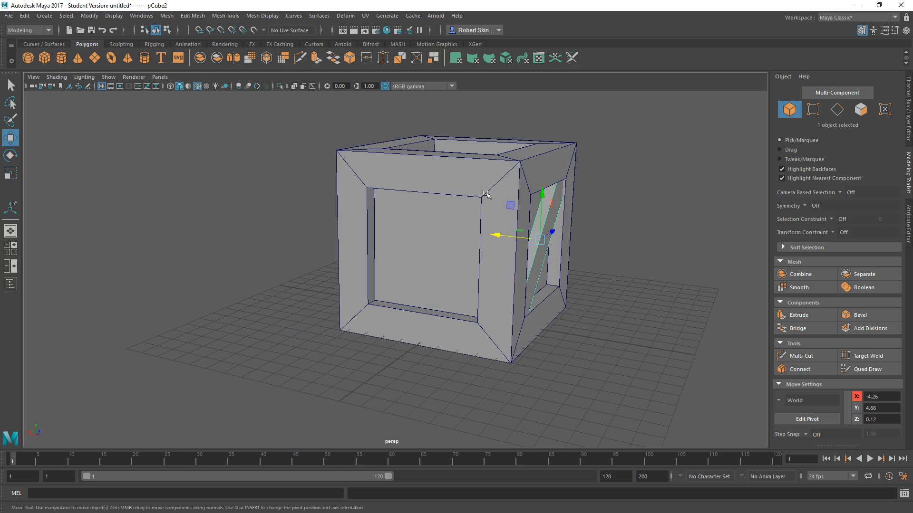
left_click_drag(496, 291, 442, 245, "alt")
mouse_move(540, 297)
left_mouse_down("alt")
mouse_move(383, 285)
mouse_move(434, 264)
mouse_move(560, 285)
mouse_move(554, 290)
left_mouse_up("alt")
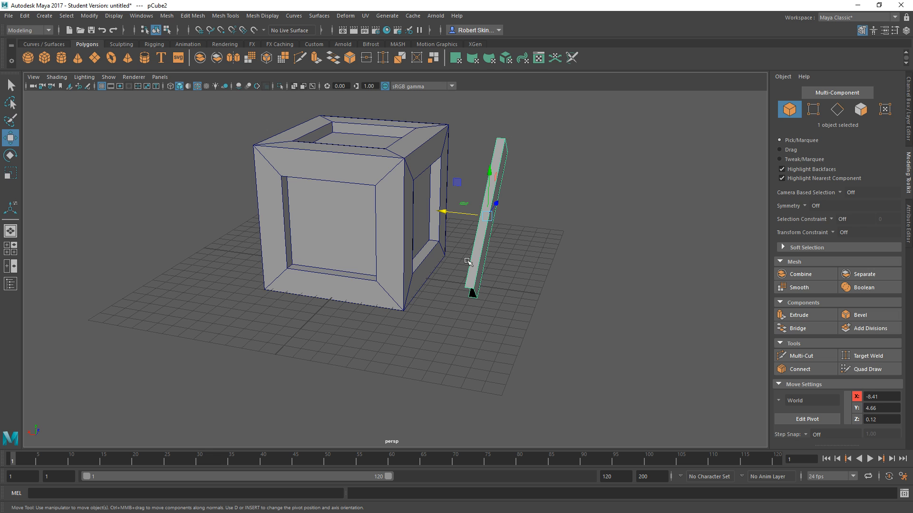
left_click_drag(468, 261, 497, 281, "alt")
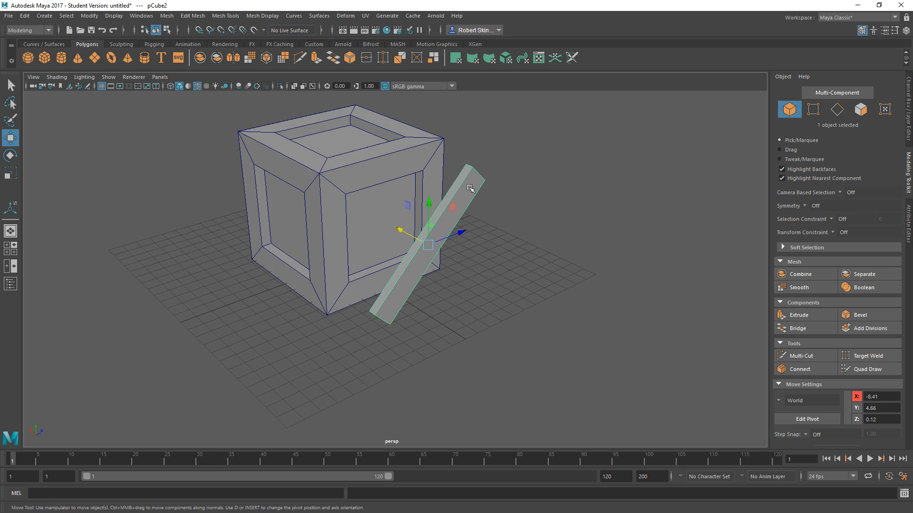
left_click_drag(464, 307, 422, 263, "alt")
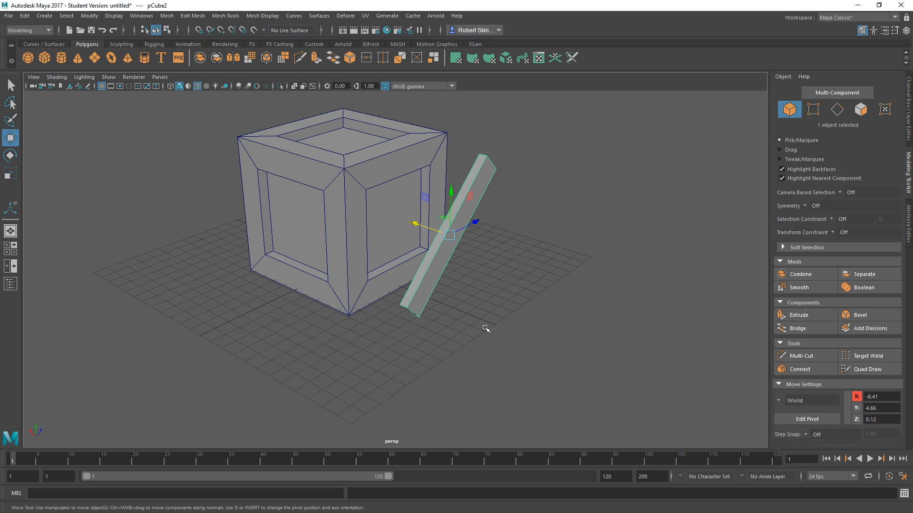
left_click_drag(389, 241, 401, 243, "alt")
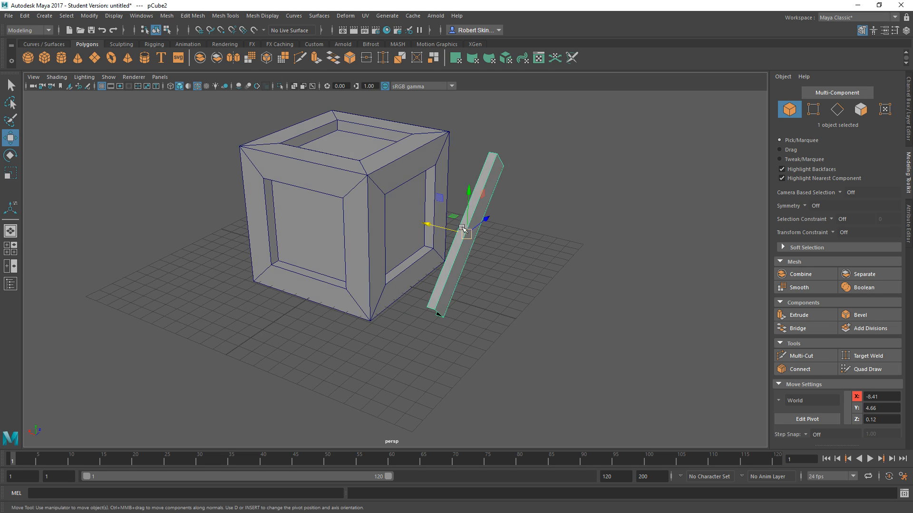
key("ctrl+z")
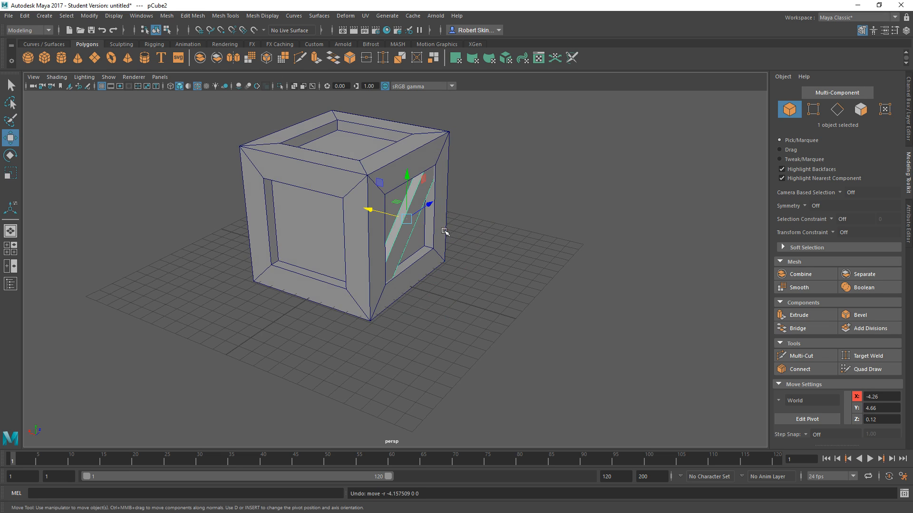
Inspect the plank inside the crate, slide it out along X to about -8.66, and undo that move
left_click_drag(415, 220, 422, 190, "alt")
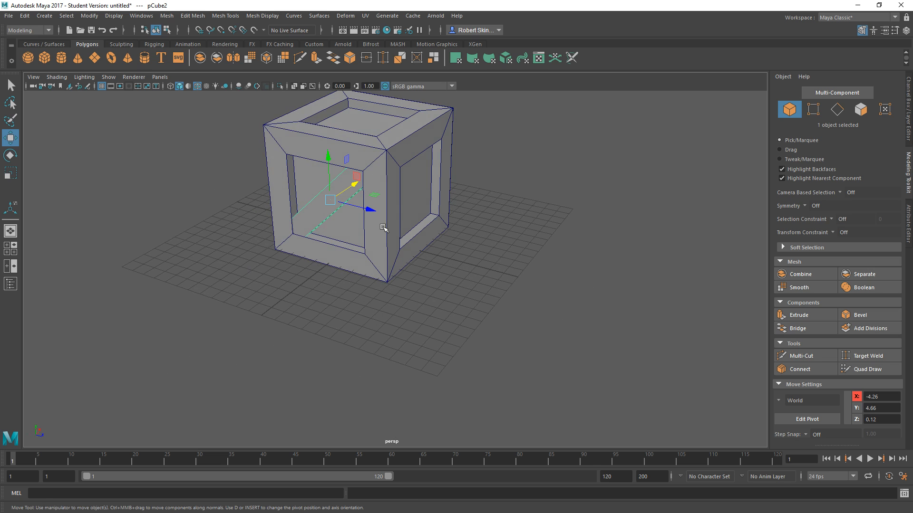
left_click_drag(383, 227, 434, 181, "alt")
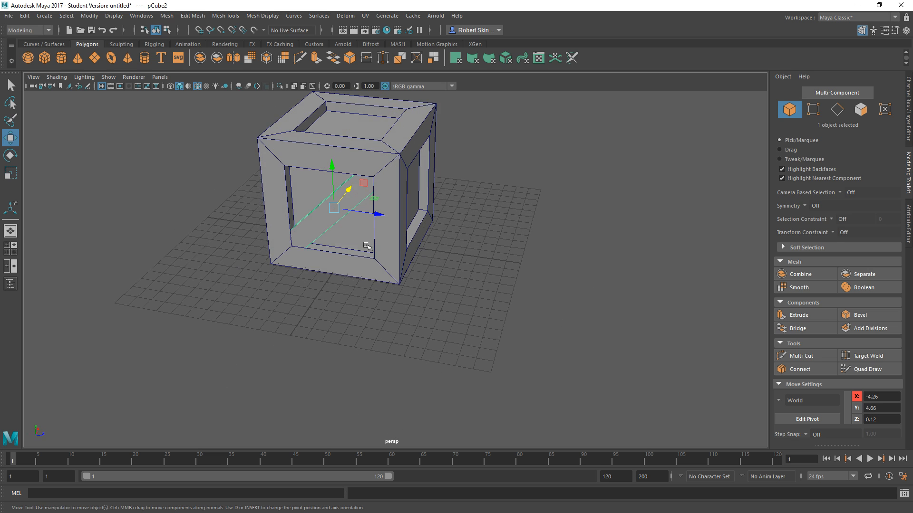
mouse_move(366, 246)
left_mouse_down("alt")
mouse_move(351, 234)
mouse_move(373, 221)
mouse_move(373, 257)
left_mouse_up("alt")
middle_click_drag(379, 228, 380, 265, "alt")
left_click_drag(381, 265, 401, 264, "alt")
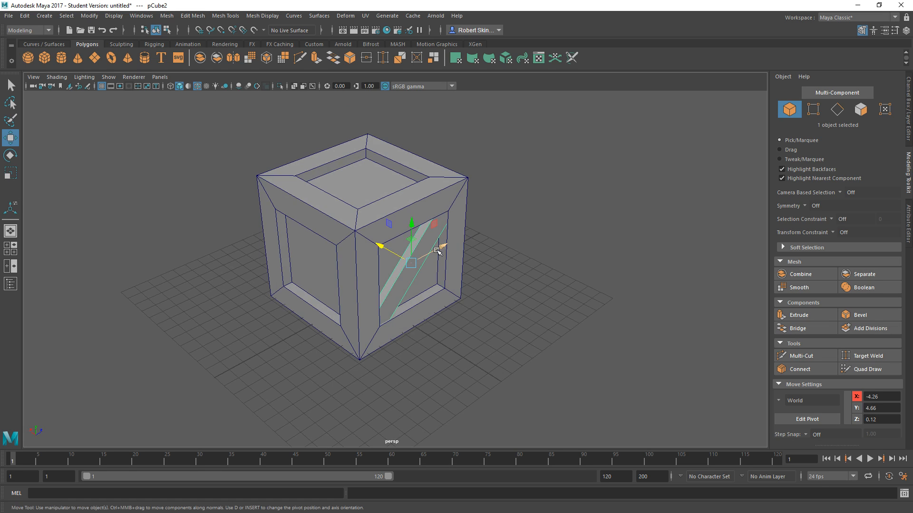
left_click_drag(387, 275, 458, 270, "alt")
key("ctrl+z")
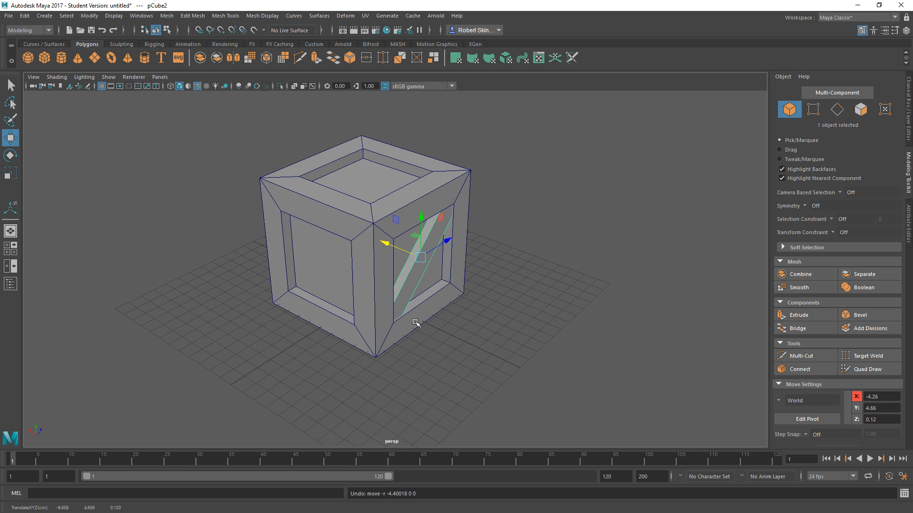
Select the crate body instead of the diagonal plank
left_click(433, 199)
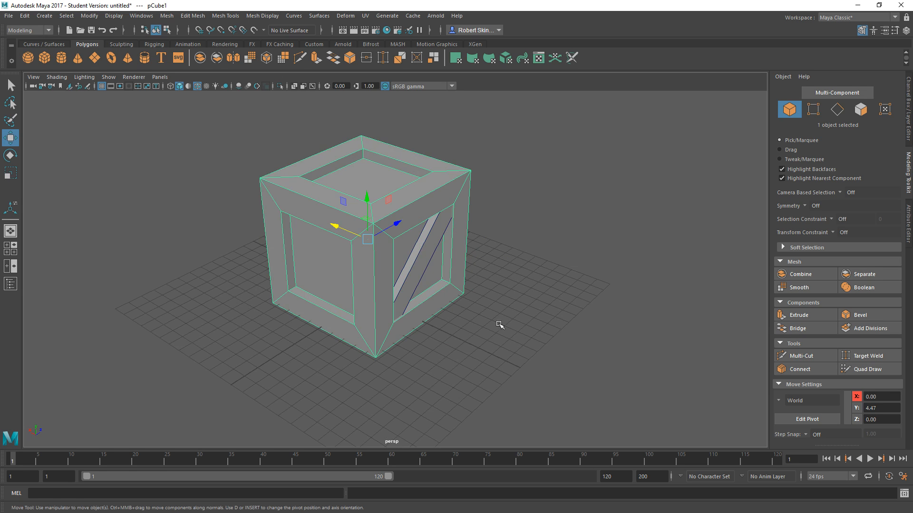